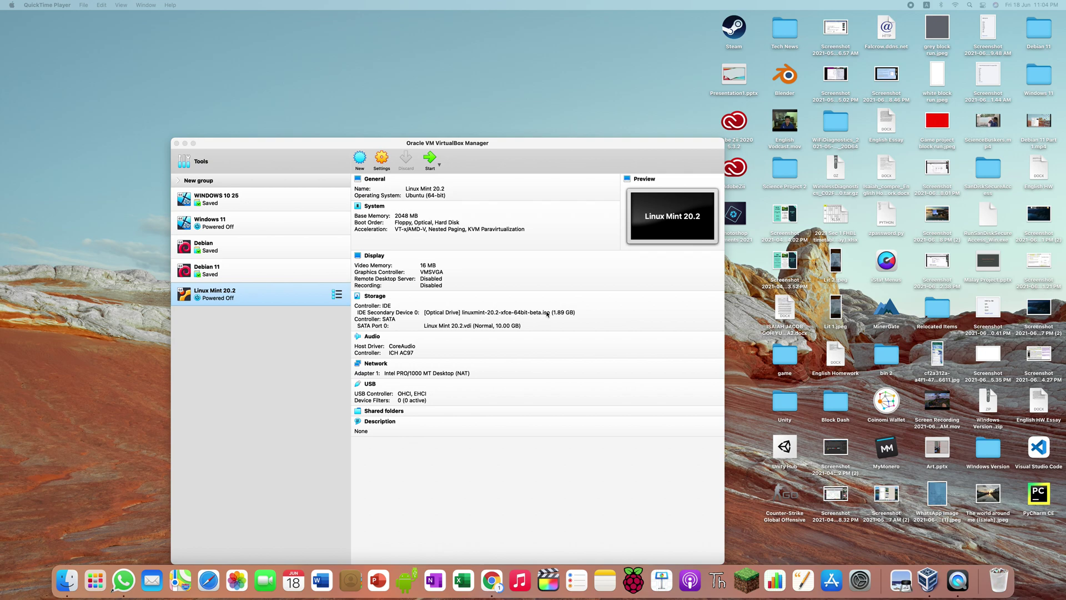
Step: Start the Linux Mint 20.2 virtual machine and switch its window to full screen
{"action": "left_click", "coordinate": [429, 161]}
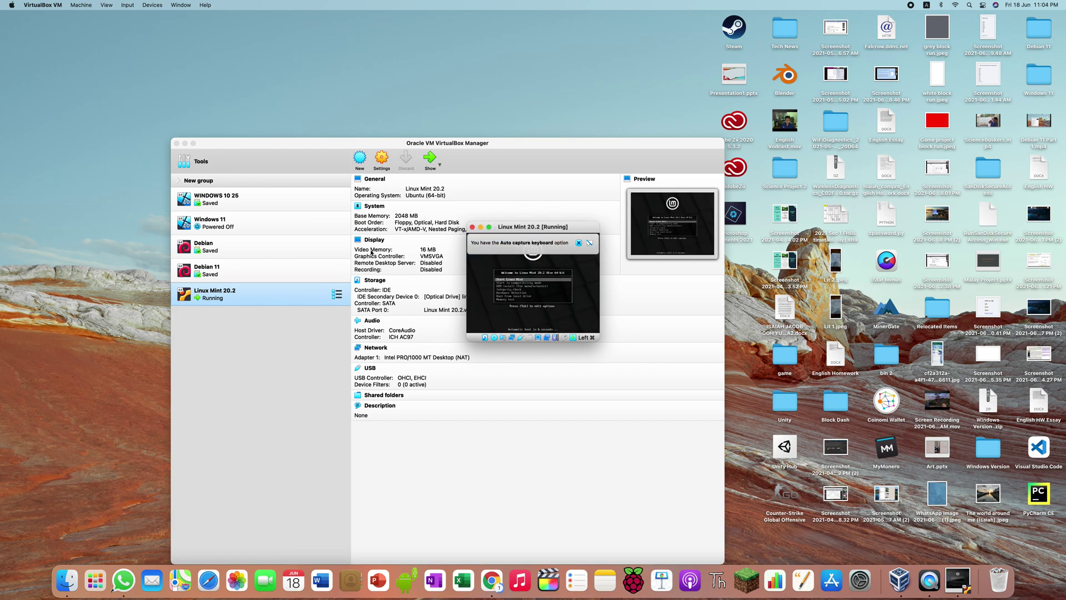
{"action": "left_click", "coordinate": [489, 227]}
{"action": "left_click", "coordinate": [547, 316]}
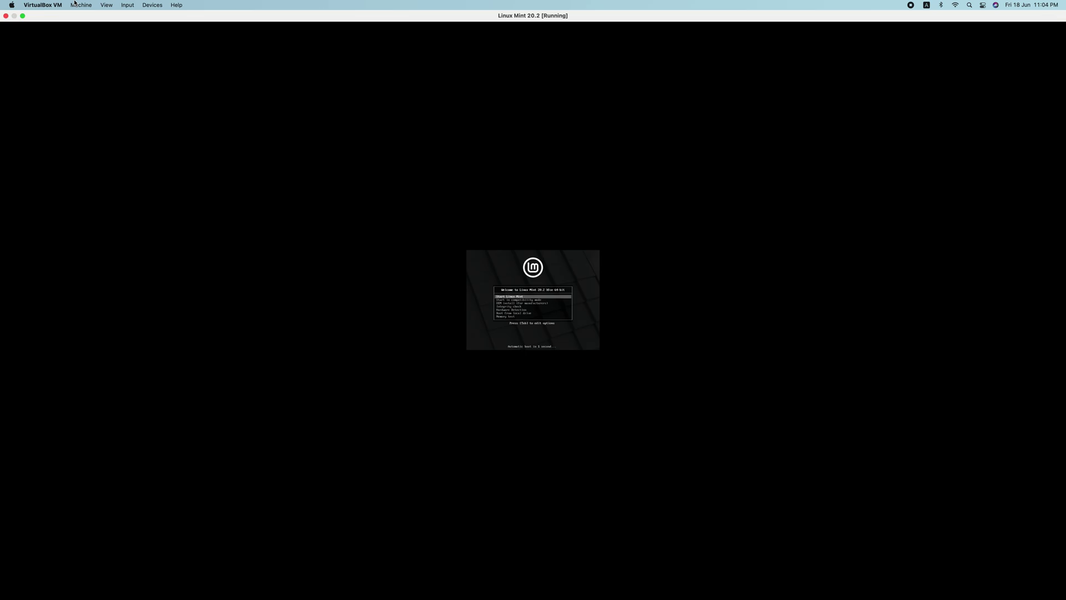
Step: Scale Virtual Screen 1 to 300% and dismiss the VirtualBox info messages
{"action": "left_click", "coordinate": [75, 4]}
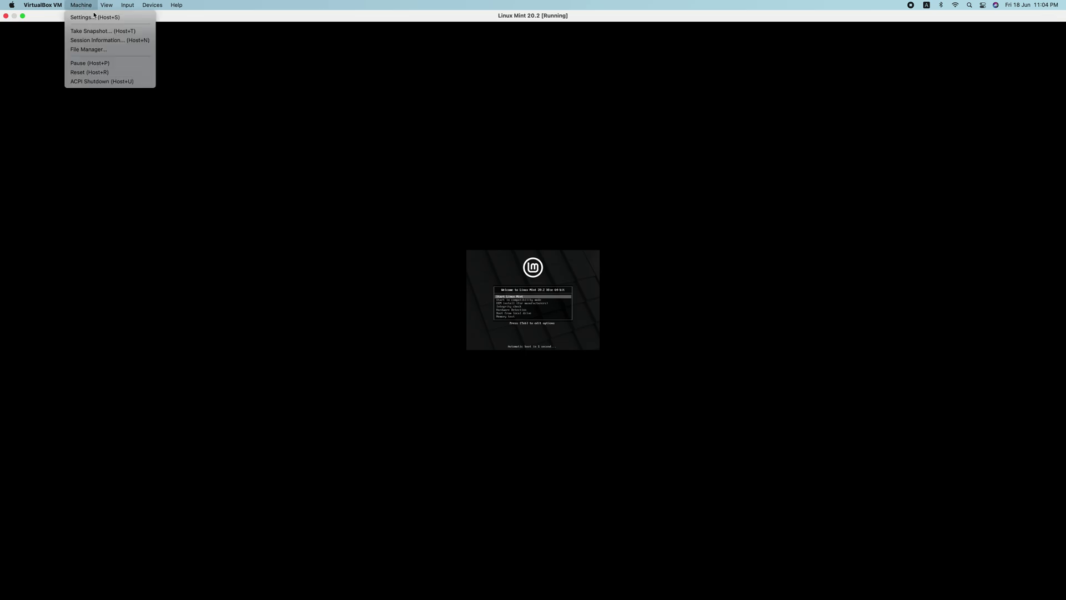
{"action": "mouse_move", "coordinate": [106, 5]}
{"action": "mouse_move", "coordinate": [138, 97]}
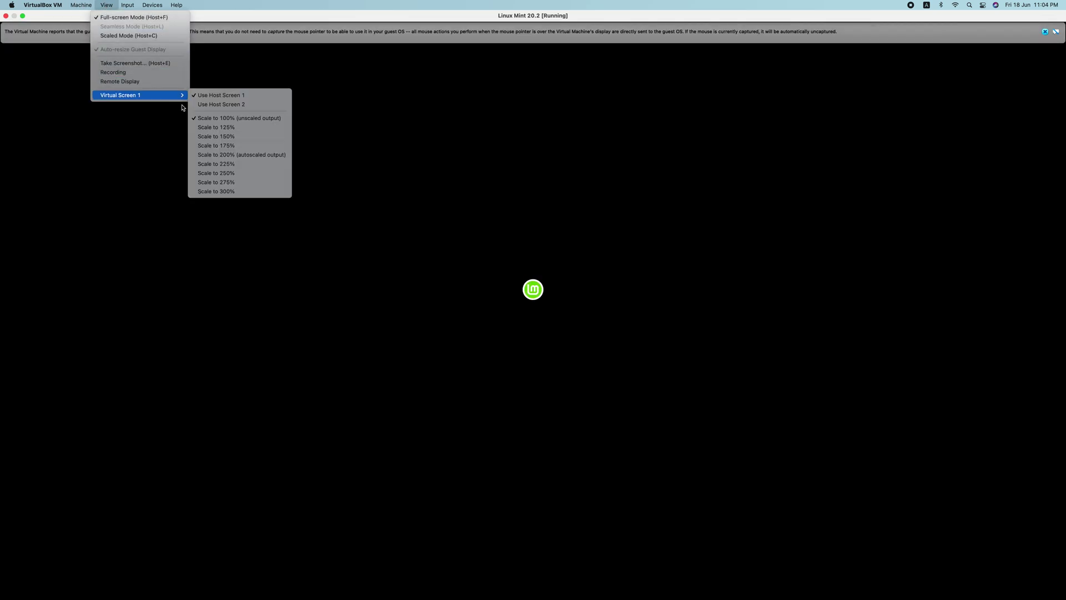
{"action": "left_click", "coordinate": [270, 192]}
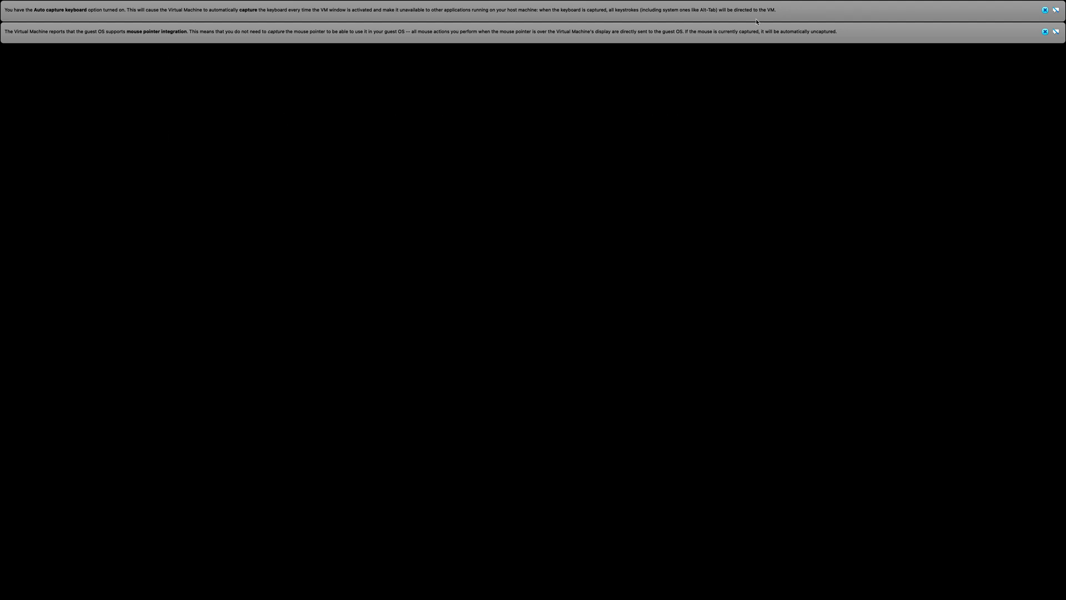
{"action": "left_click", "coordinate": [1046, 11]}
{"action": "left_click", "coordinate": [1046, 12]}
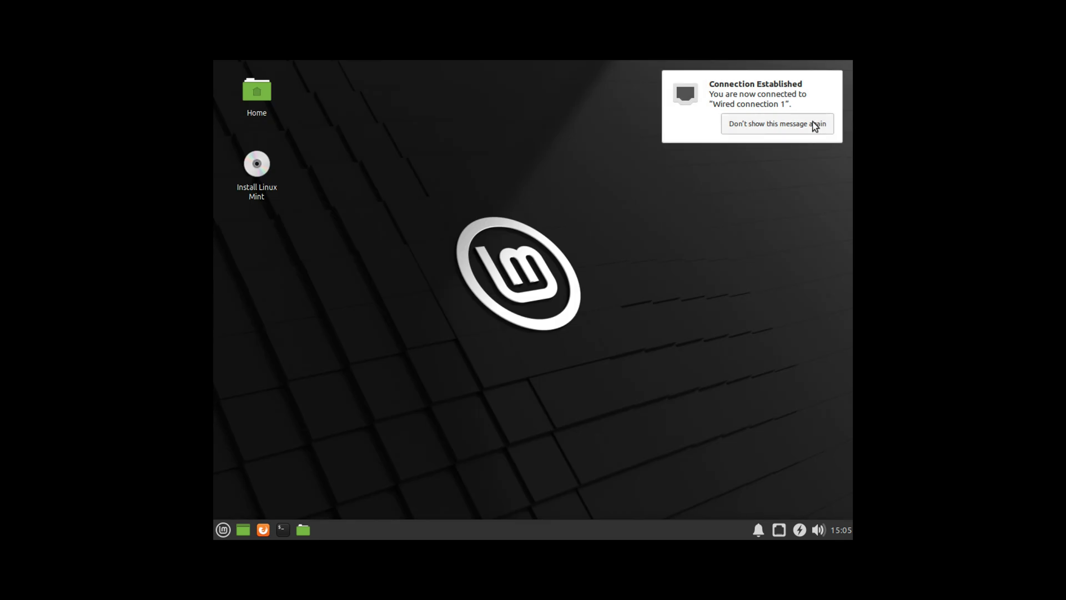
Step: Dismiss the Connection Established notification and move the Install Linux Mint icon slightly right
{"action": "left_click", "coordinate": [812, 122]}
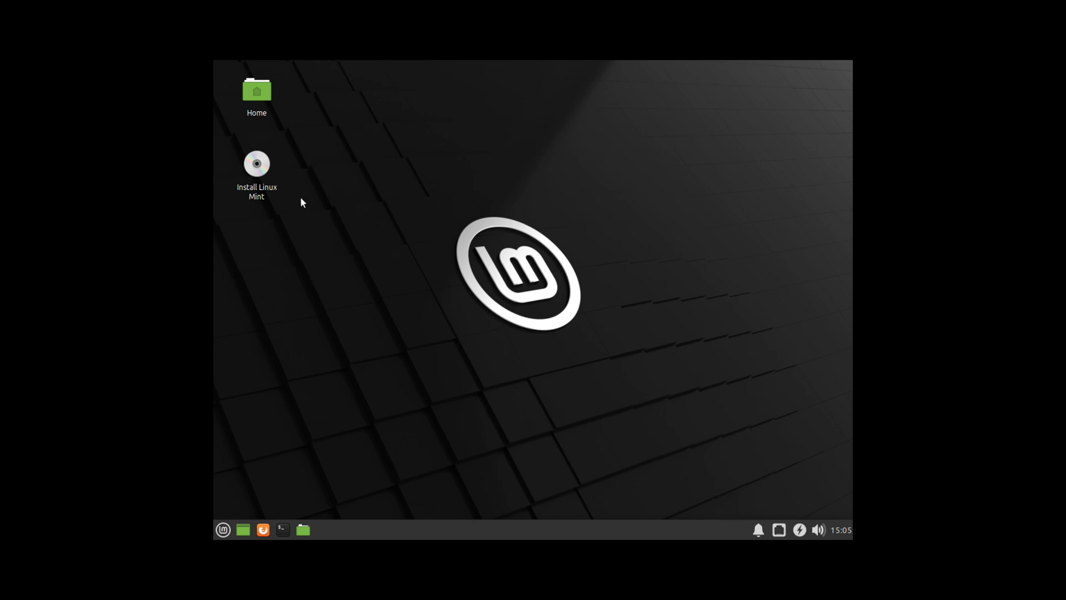
{"action": "left_click", "coordinate": [263, 172]}
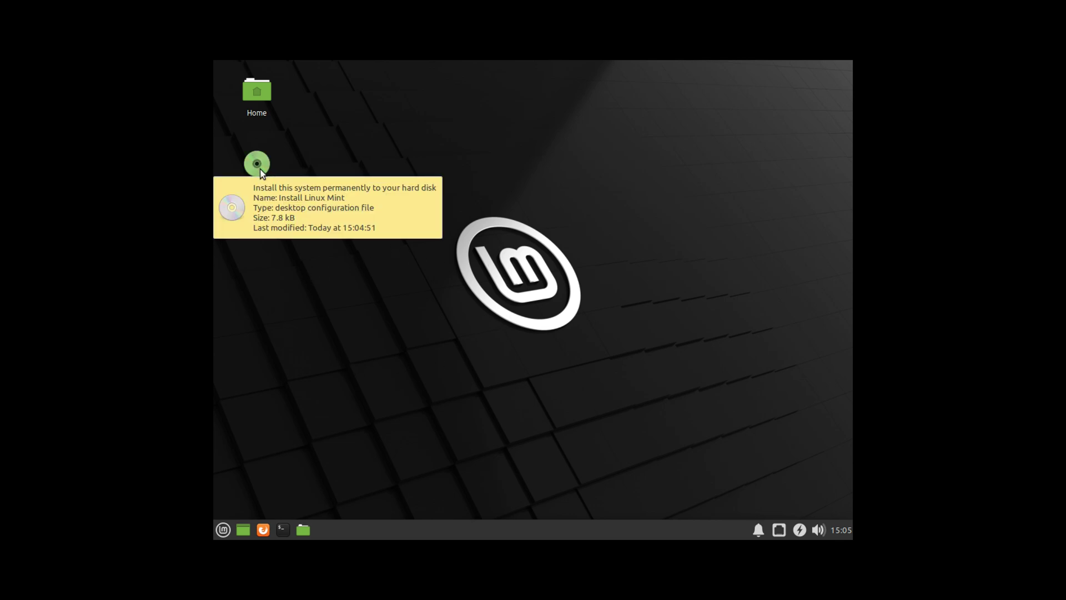
{"action": "mouse_move", "coordinate": [261, 165]}
{"action": "left_mouse_down"}
{"action": "mouse_move", "coordinate": [289, 251]}
{"action": "mouse_move", "coordinate": [261, 212]}
{"action": "mouse_move", "coordinate": [261, 186]}
{"action": "mouse_move", "coordinate": [325, 300]}
{"action": "mouse_move", "coordinate": [355, 292]}
{"action": "mouse_move", "coordinate": [333, 272]}
{"action": "mouse_move", "coordinate": [333, 222]}
{"action": "mouse_move", "coordinate": [343, 461]}
{"action": "mouse_move", "coordinate": [224, 530]}
{"action": "mouse_move", "coordinate": [340, 264]}
{"action": "mouse_move", "coordinate": [303, 482]}
{"action": "mouse_move", "coordinate": [479, 346]}
{"action": "mouse_move", "coordinate": [264, 155]}
{"action": "mouse_move", "coordinate": [267, 459]}
{"action": "mouse_move", "coordinate": [253, 519]}
{"action": "mouse_move", "coordinate": [225, 529]}
{"action": "mouse_move", "coordinate": [278, 534]}
{"action": "mouse_move", "coordinate": [247, 530]}
{"action": "mouse_move", "coordinate": [284, 420]}
{"action": "mouse_move", "coordinate": [275, 204]}
{"action": "mouse_move", "coordinate": [271, 465]}
{"action": "mouse_move", "coordinate": [244, 532]}
{"action": "mouse_move", "coordinate": [260, 534]}
{"action": "mouse_move", "coordinate": [264, 238]}
{"action": "mouse_move", "coordinate": [277, 265]}
{"action": "mouse_move", "coordinate": [161, 10]}
{"action": "mouse_move", "coordinate": [345, 214]}
{"action": "left_mouse_up"}
Step: Run the installer with English and English (US) keyboard, then quit on the 10.7 GB disk warning
{"action": "double_click", "coordinate": [328, 173]}
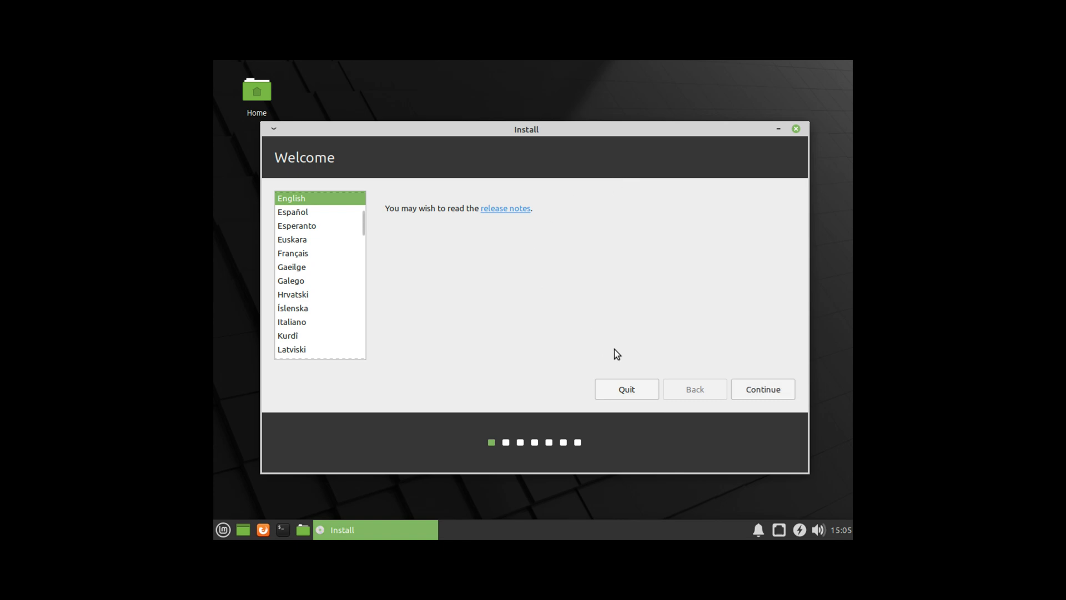
{"action": "left_click", "coordinate": [759, 388]}
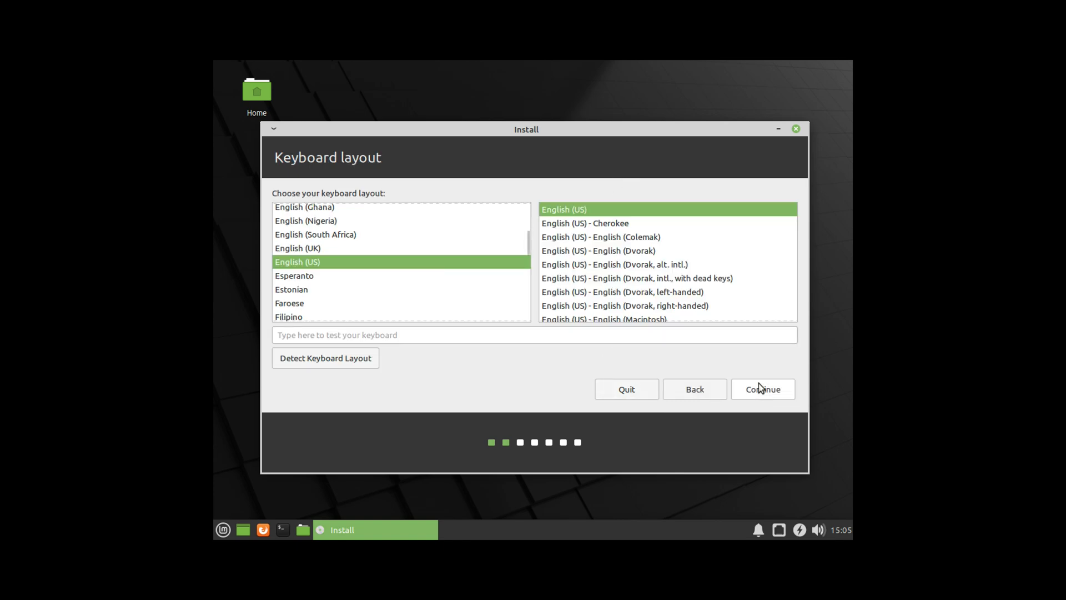
{"action": "left_click", "coordinate": [765, 388]}
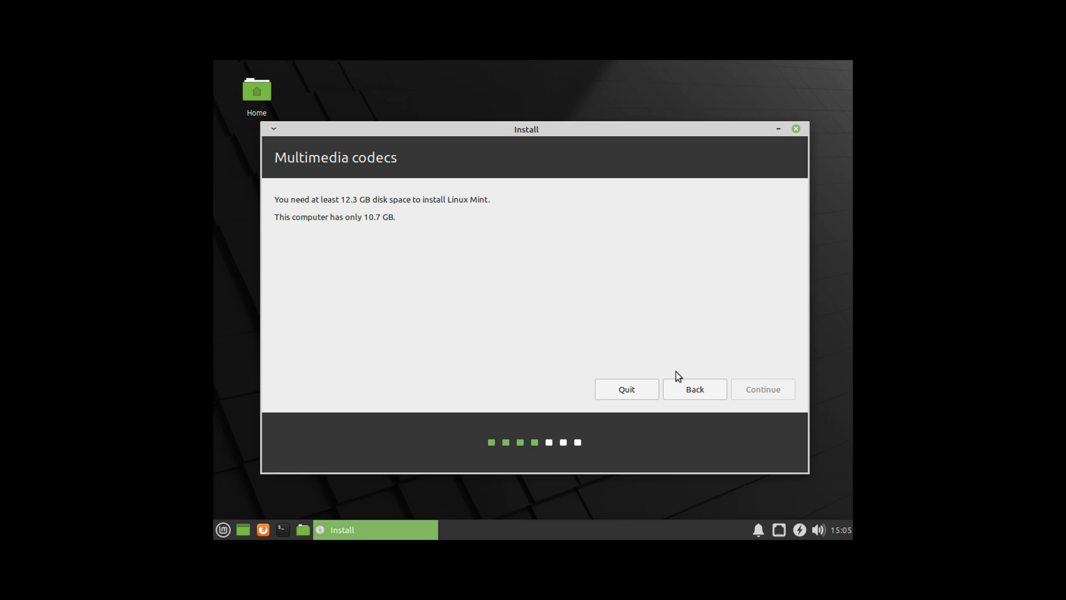
{"action": "left_click", "coordinate": [648, 392]}
{"action": "left_click", "coordinate": [624, 311]}
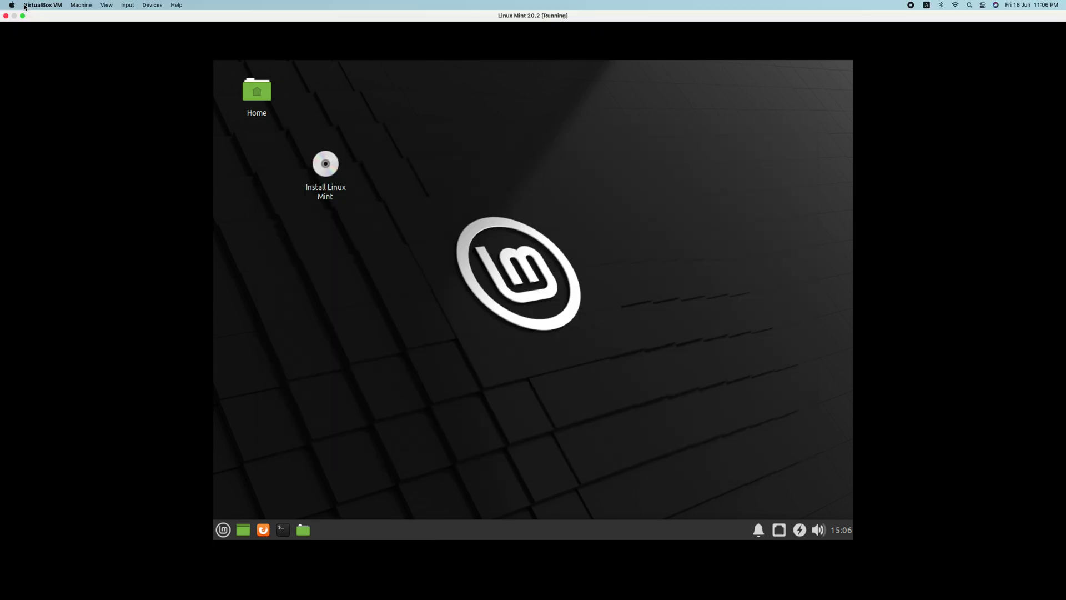
Step: Leave full screen and power off the Linux Mint 20.2 machine
{"action": "left_click", "coordinate": [22, 16]}
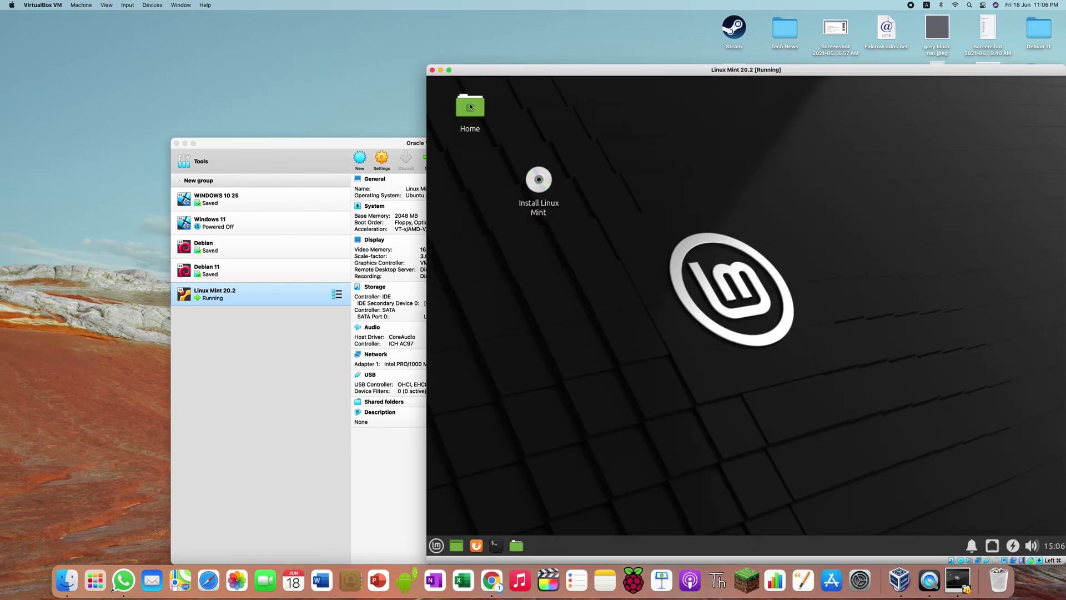
{"action": "left_click", "coordinate": [432, 69]}
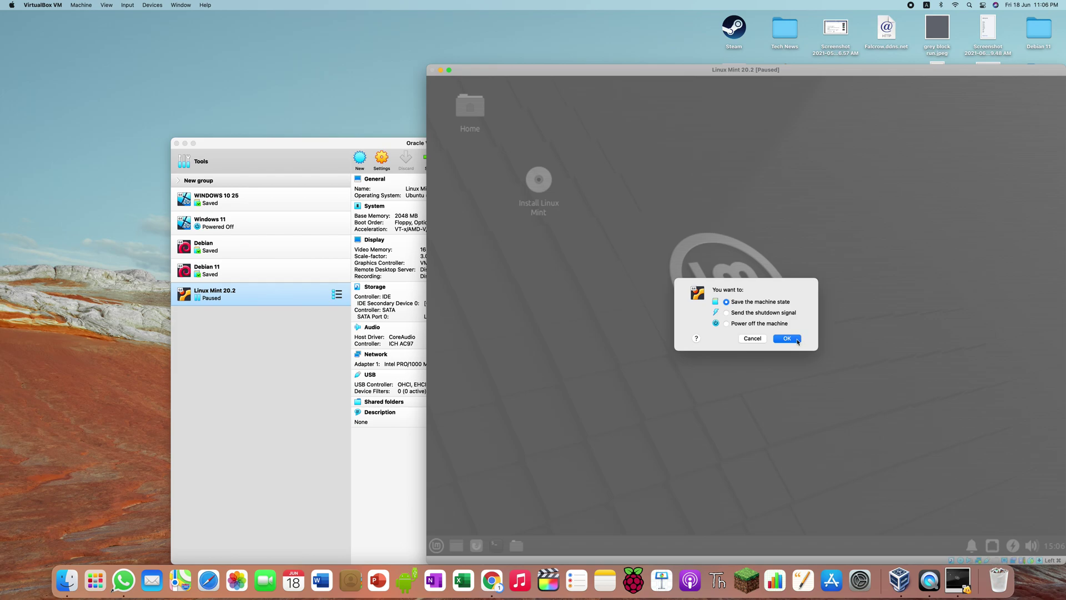
{"action": "left_click", "coordinate": [780, 325]}
{"action": "left_click", "coordinate": [787, 338]}
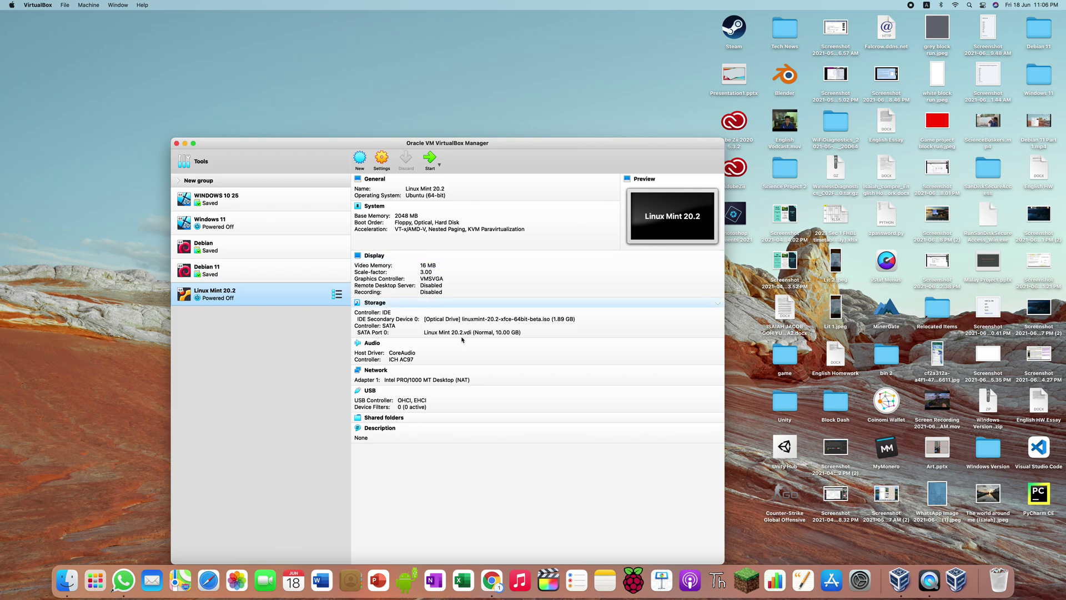
Step: Create a new dynamically allocated 30 GB VDI disk for the machine
{"action": "left_click", "coordinate": [463, 334]}
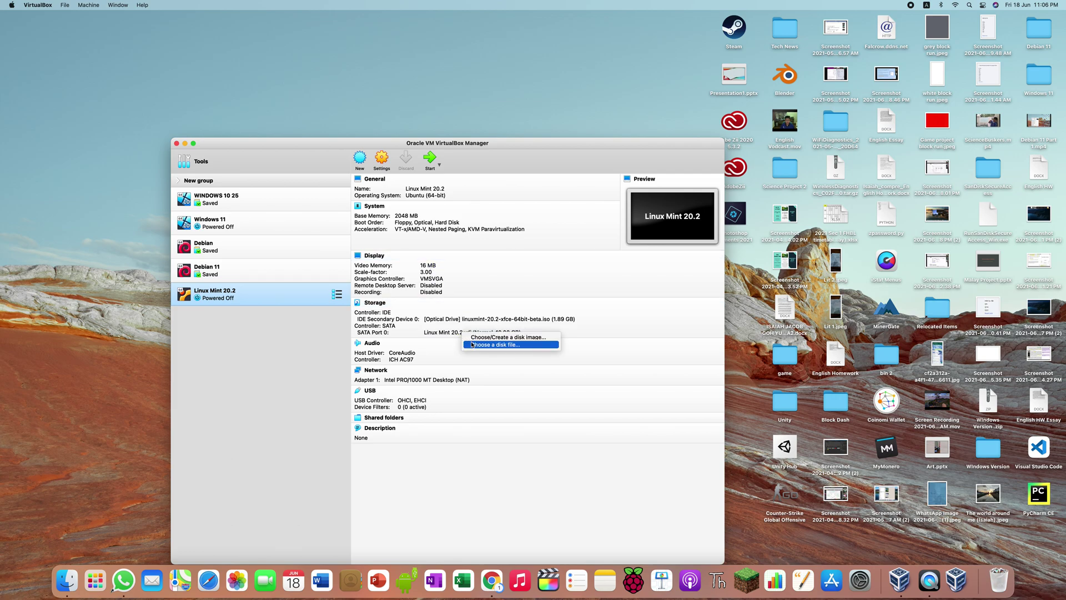
{"action": "left_click", "coordinate": [473, 338]}
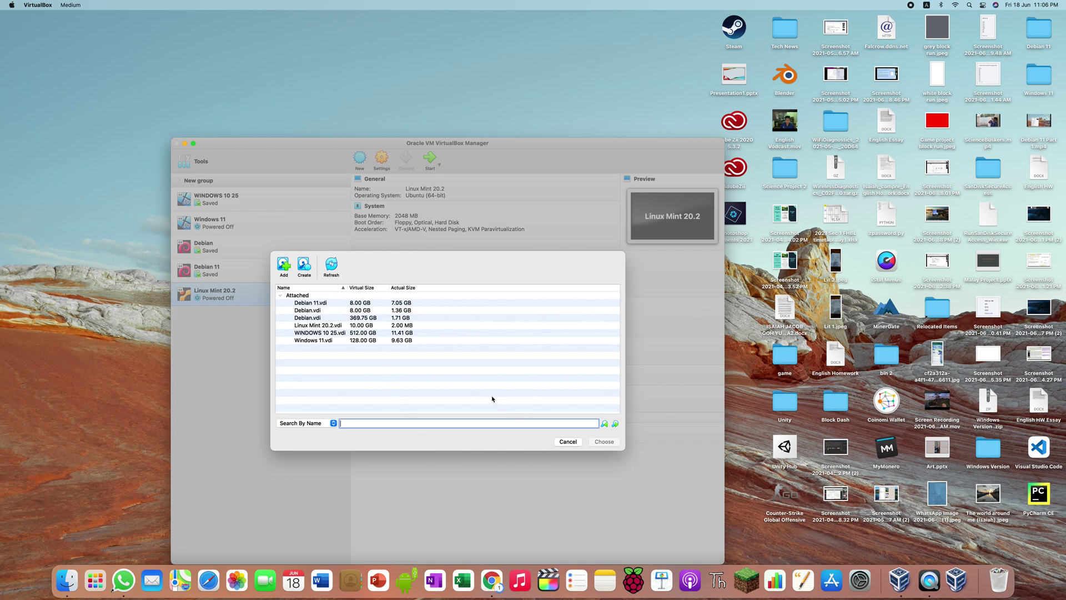
{"action": "left_click", "coordinate": [304, 265]}
{"action": "left_click", "coordinate": [536, 434]}
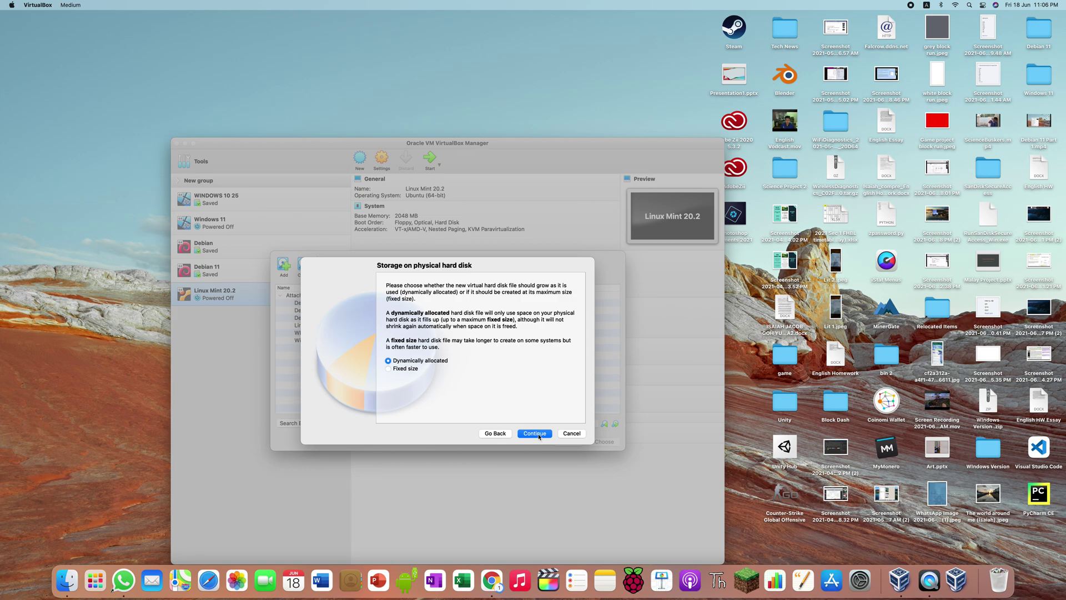
{"action": "left_click", "coordinate": [536, 434]}
{"action": "left_click", "coordinate": [559, 351]}
{"action": "key", "text": "BackSpace"}
{"action": "key", "text": "BackSpace"}
{"action": "type", "text": "30.00 GB"}
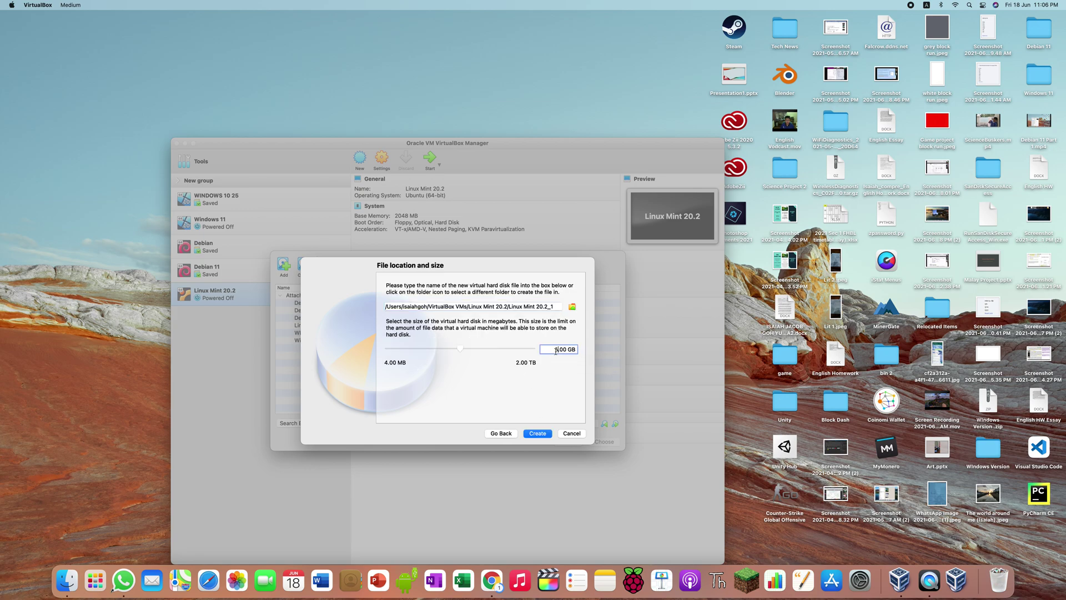
{"action": "left_click", "coordinate": [533, 435]}
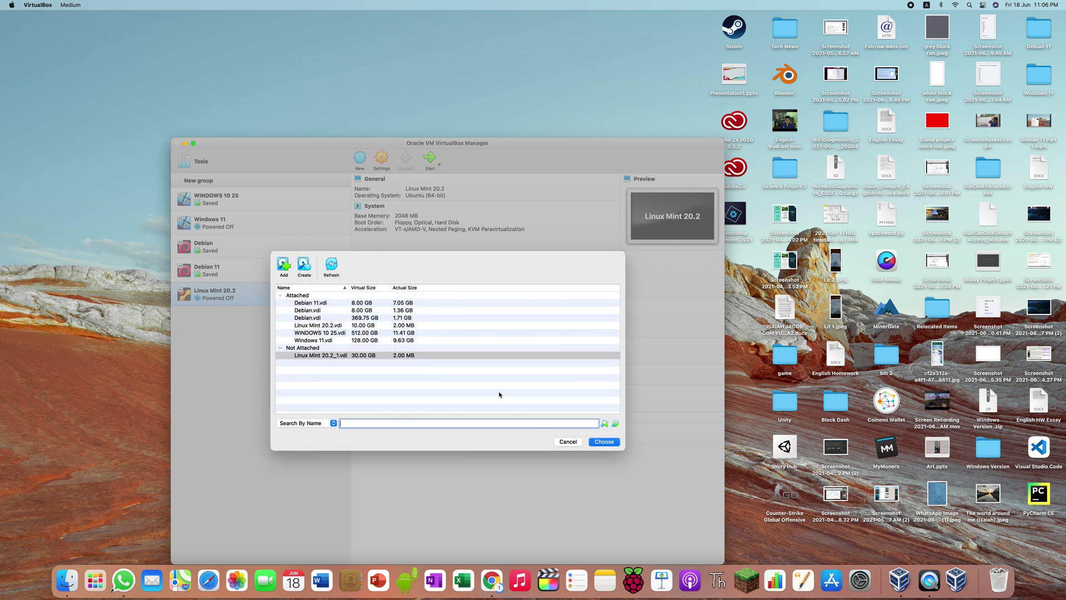
Step: Attach Linux Mint 20.2_1.vdi on SATA Port 0 and start the machine again
{"action": "left_click", "coordinate": [370, 356]}
{"action": "left_click", "coordinate": [595, 443]}
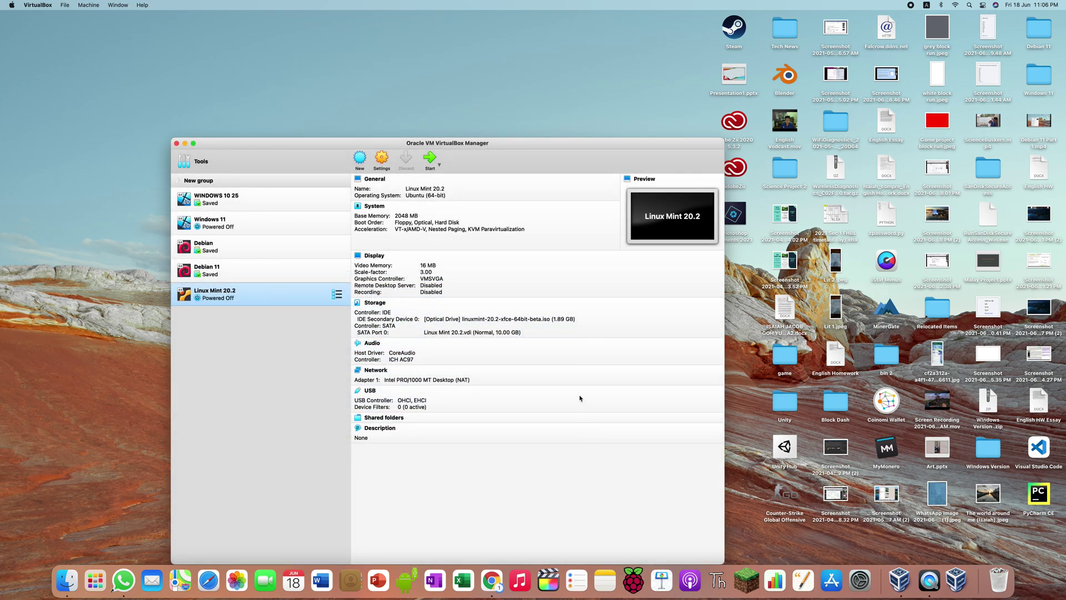
{"action": "left_click", "coordinate": [433, 167]}
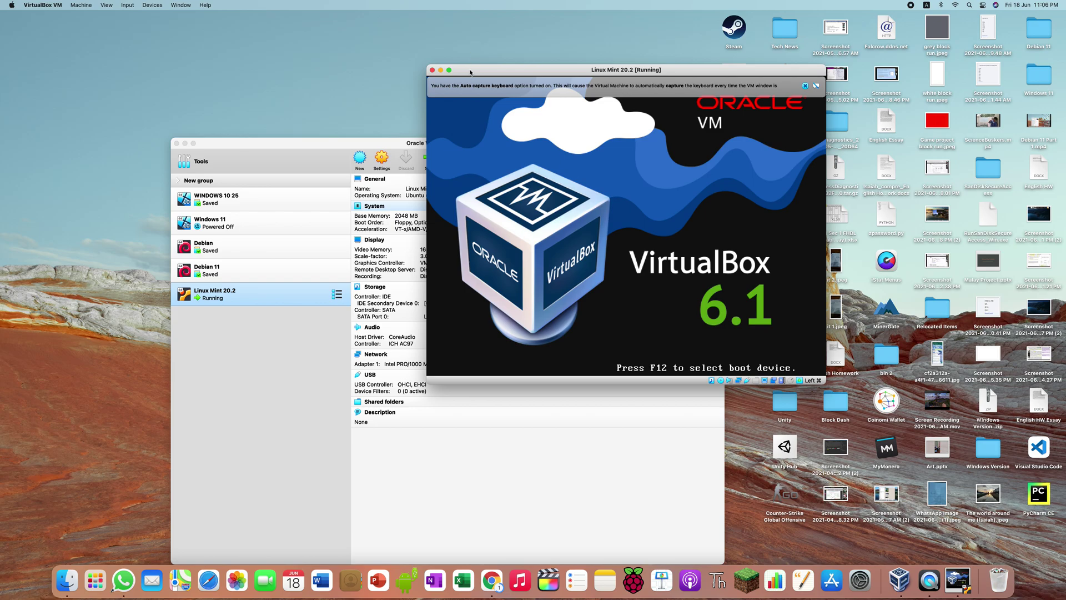
Step: Go full screen, boot Start Linux Mint from the boot menu, and dismiss the notification bar
{"action": "left_click", "coordinate": [449, 70]}
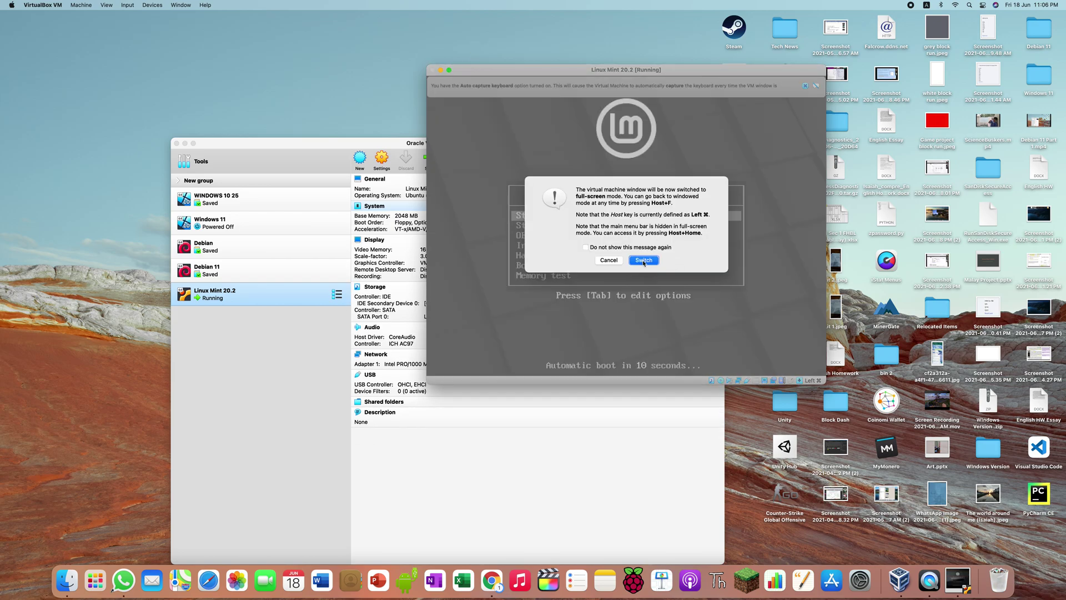
{"action": "left_click", "coordinate": [644, 262]}
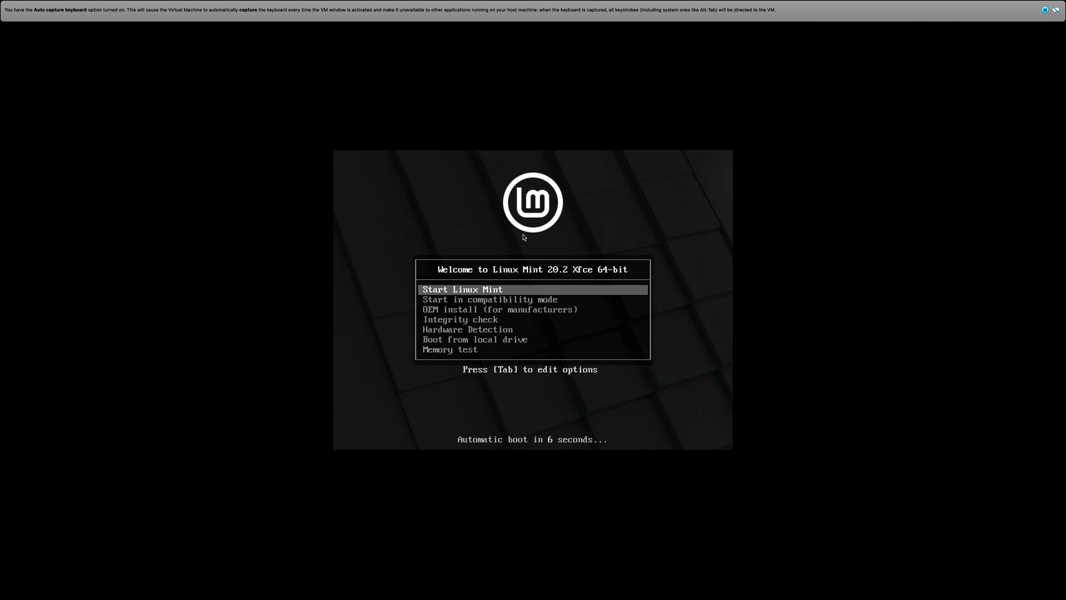
{"action": "key", "text": "Down"}
{"action": "key", "text": "Down"}
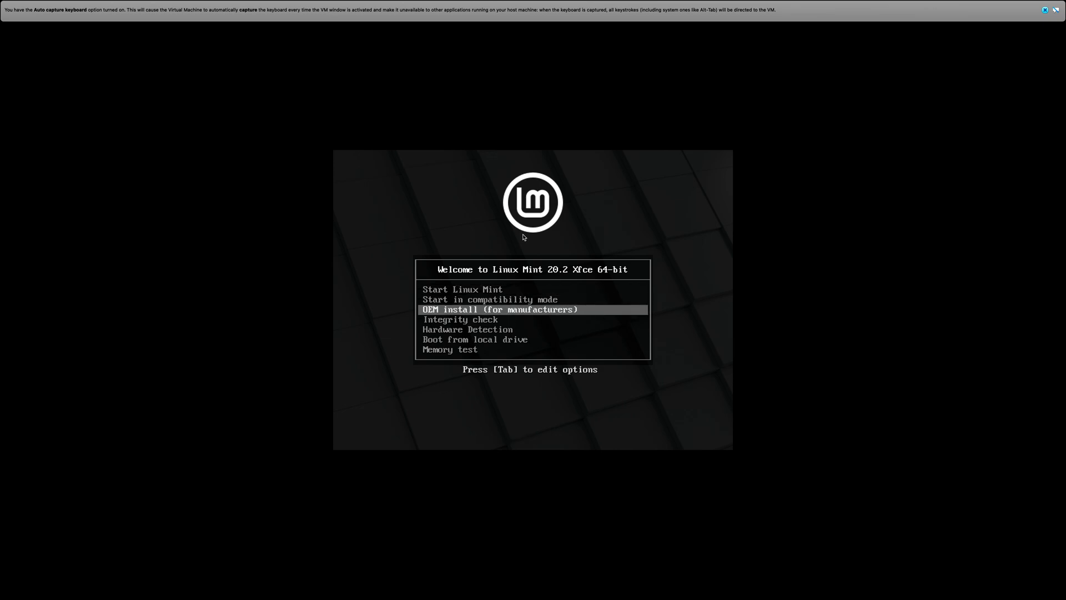
{"action": "key", "text": "Down"}
{"action": "key", "text": "Down"}
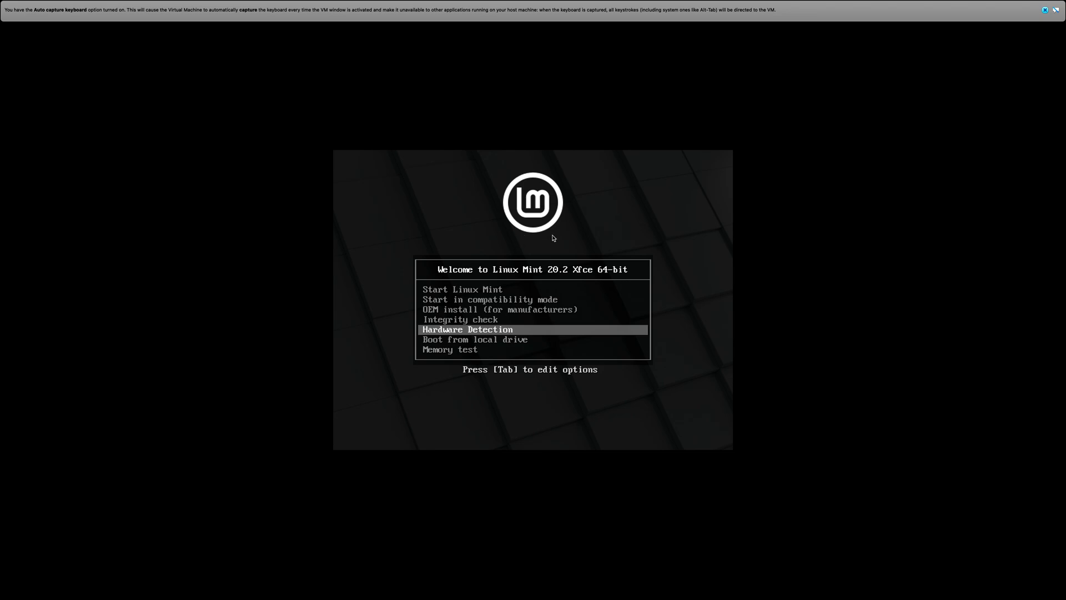
{"action": "key", "text": "Up"}
{"action": "key", "text": "Up"}
{"action": "key", "text": "Up"}
{"action": "key", "text": "Up"}
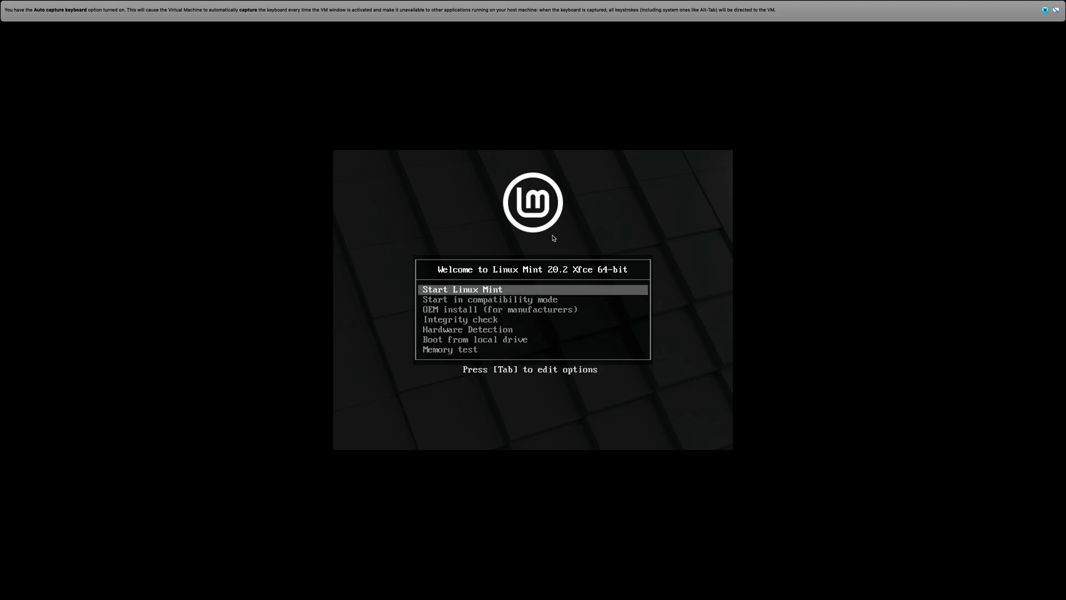
{"action": "key", "text": "Return"}
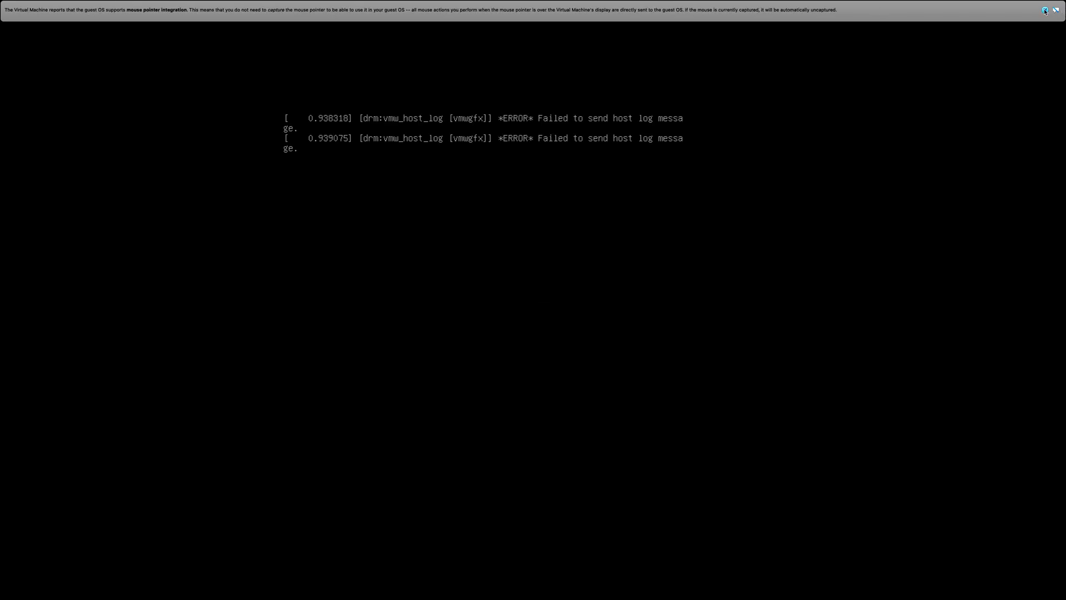
{"action": "left_click", "coordinate": [1044, 10]}
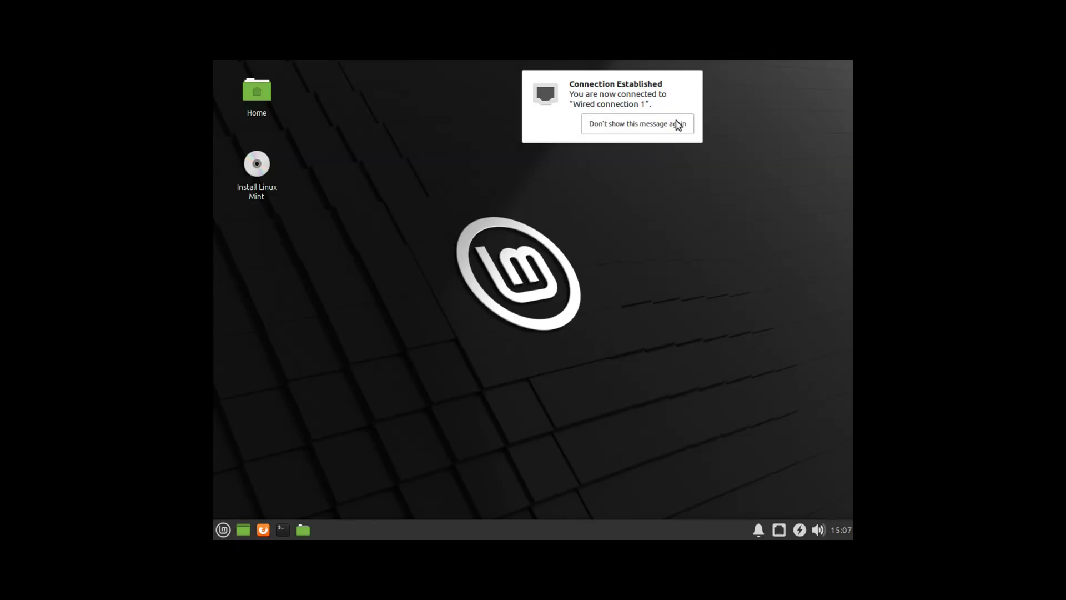
Step: Accept English and the English (US) keyboard, and enable installing multimedia codecs
{"action": "left_click", "coordinate": [674, 121]}
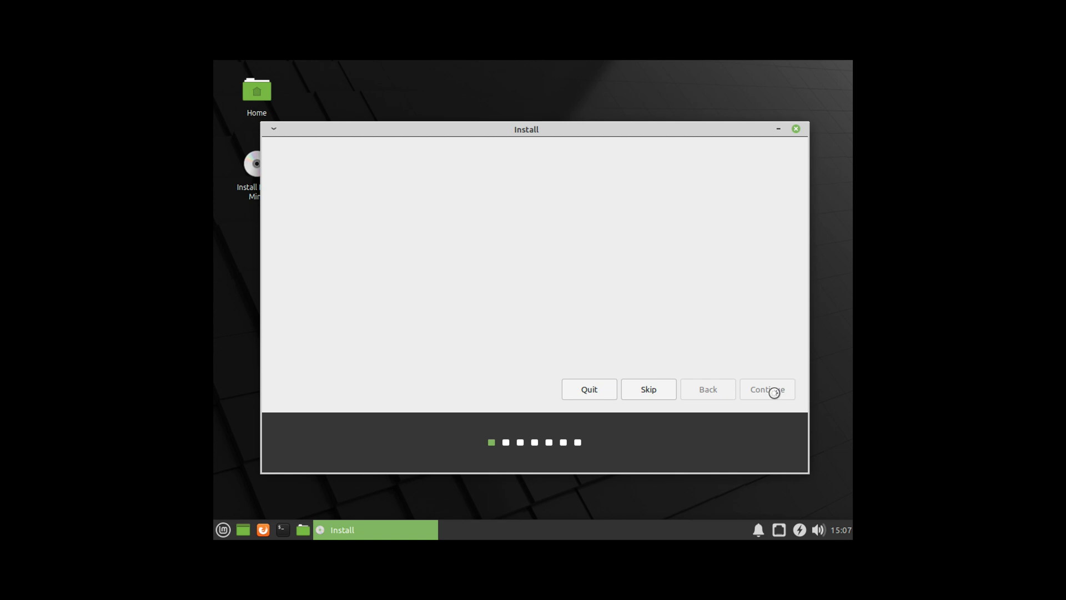
{"action": "left_click", "coordinate": [775, 391]}
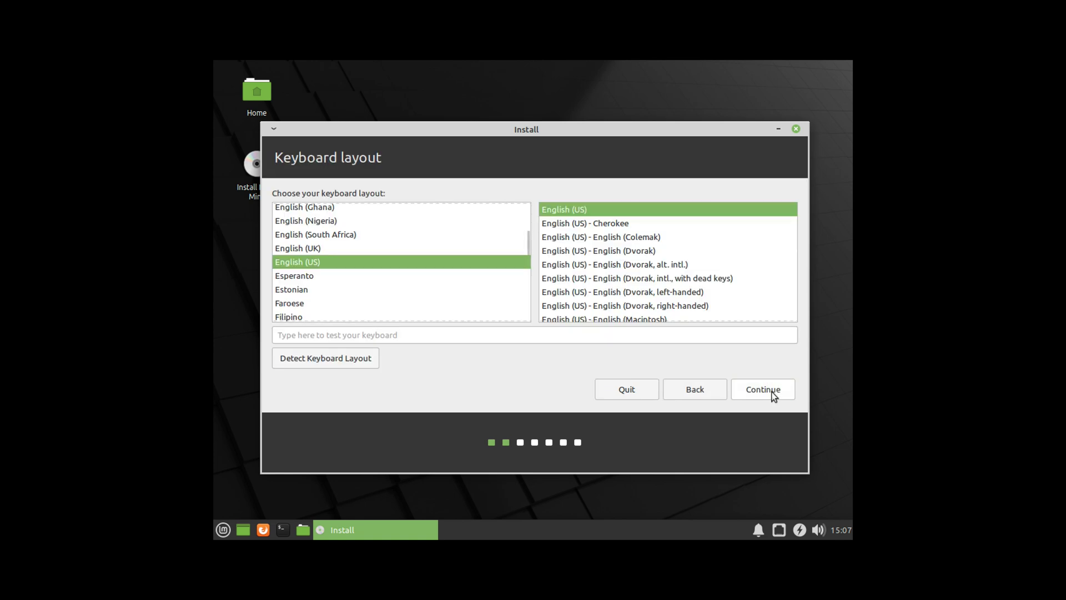
{"action": "left_click", "coordinate": [773, 394]}
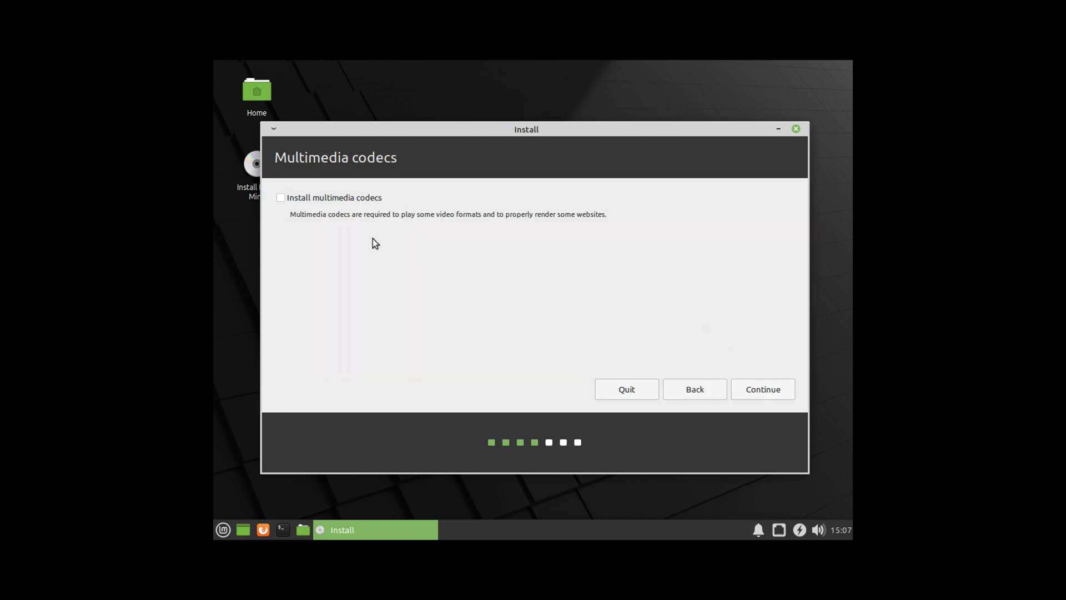
{"action": "left_click", "coordinate": [331, 198]}
{"action": "left_click", "coordinate": [763, 388]}
{"action": "left_click_drag", "start_coordinate": [493, 134], "coordinate": [497, 143]}
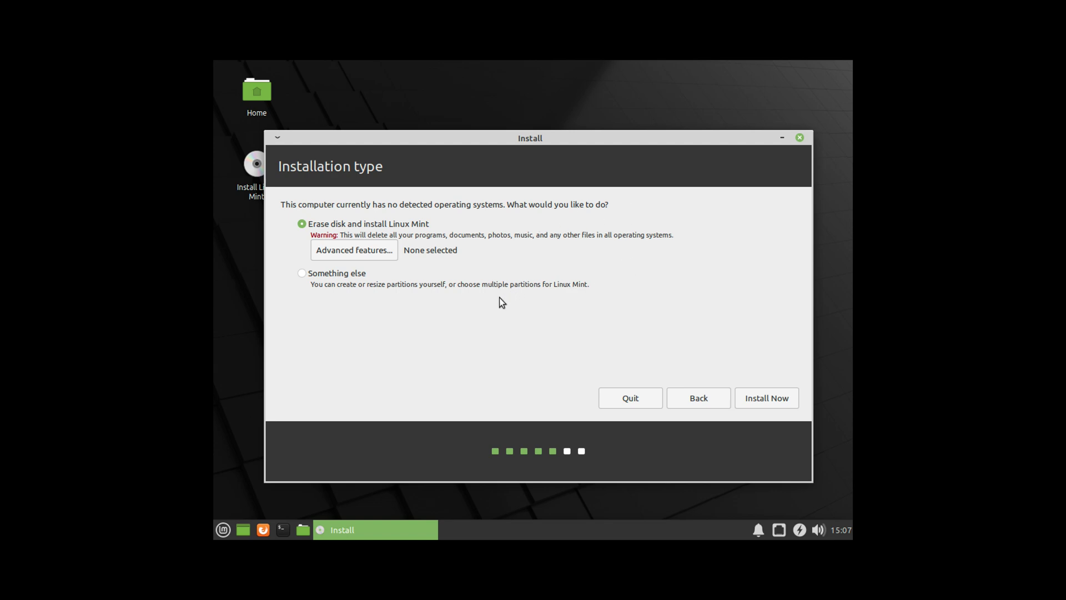
Step: Erase the disk and install, confirm the partition changes, and keep the Singapore time zone
{"action": "left_click", "coordinate": [762, 399]}
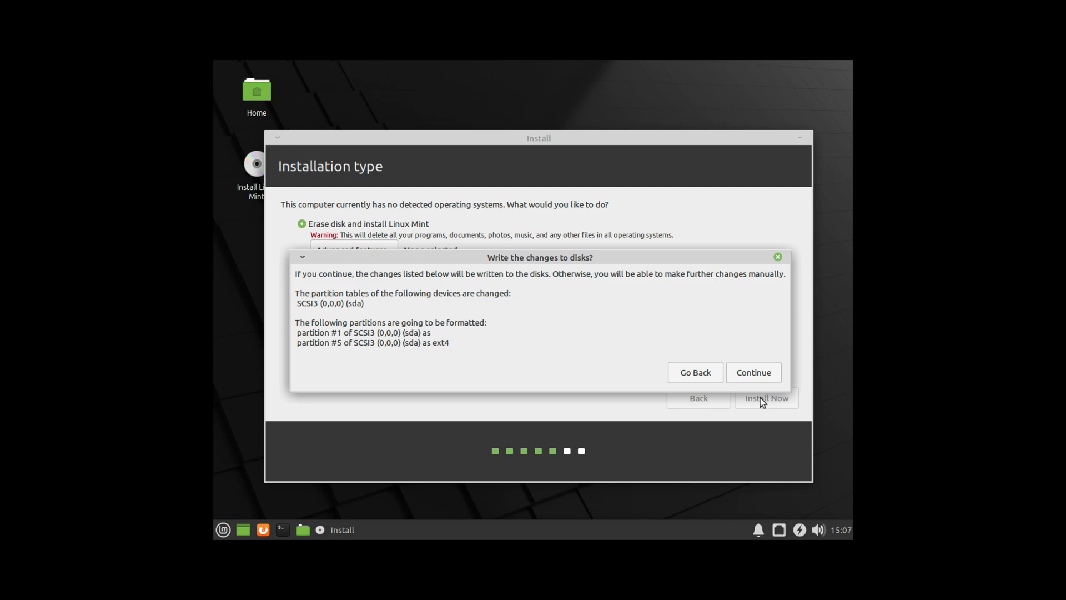
{"action": "left_click", "coordinate": [760, 373]}
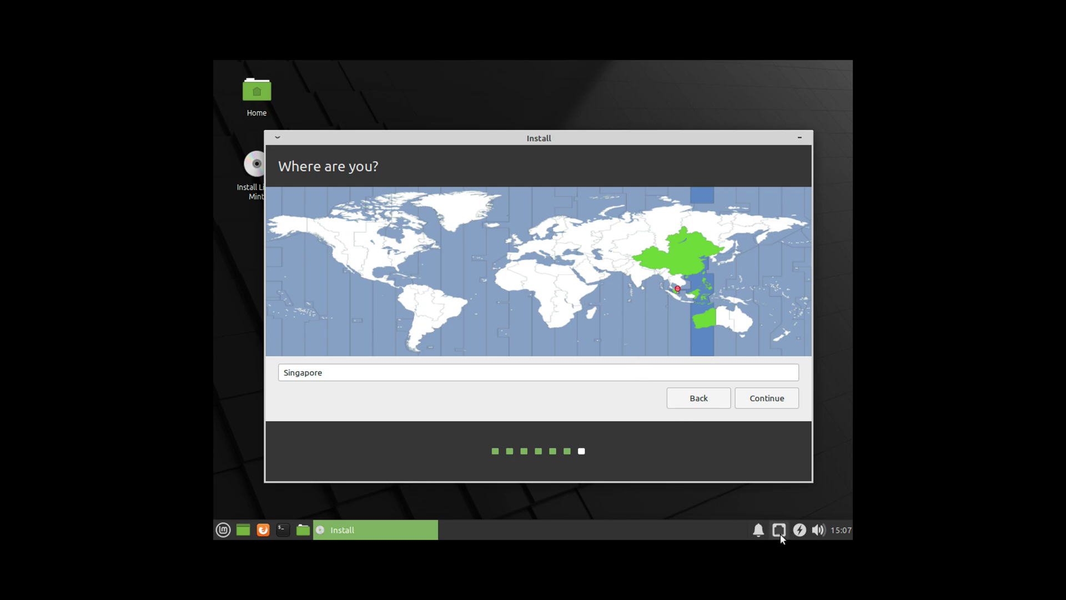
{"action": "left_click", "coordinate": [784, 401]}
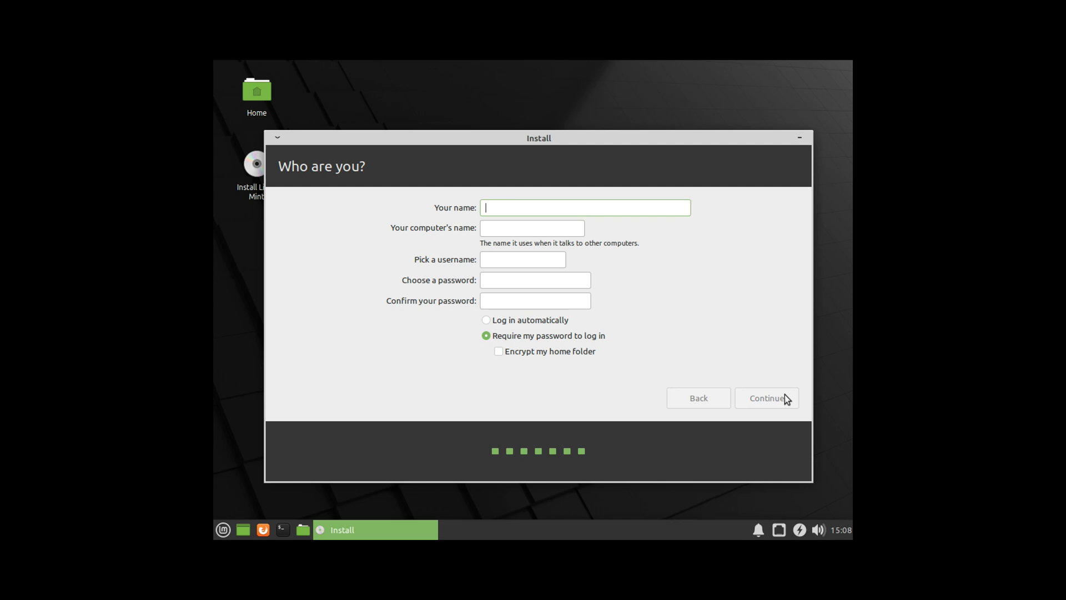
Step: Enter the user's name and password, enable automatic login, and begin the installation
{"action": "type", "text": "I"}
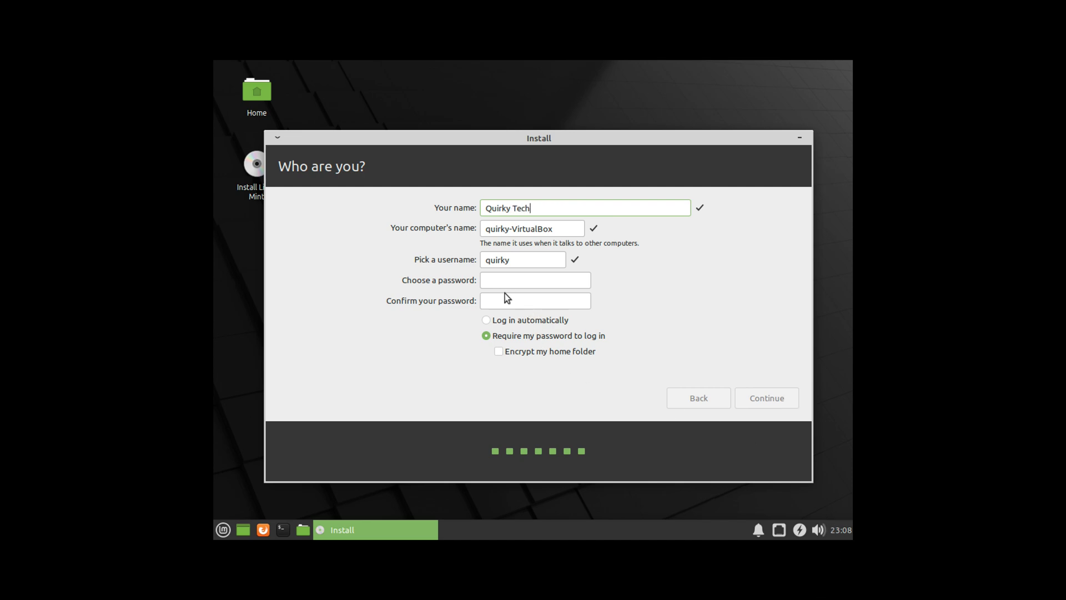
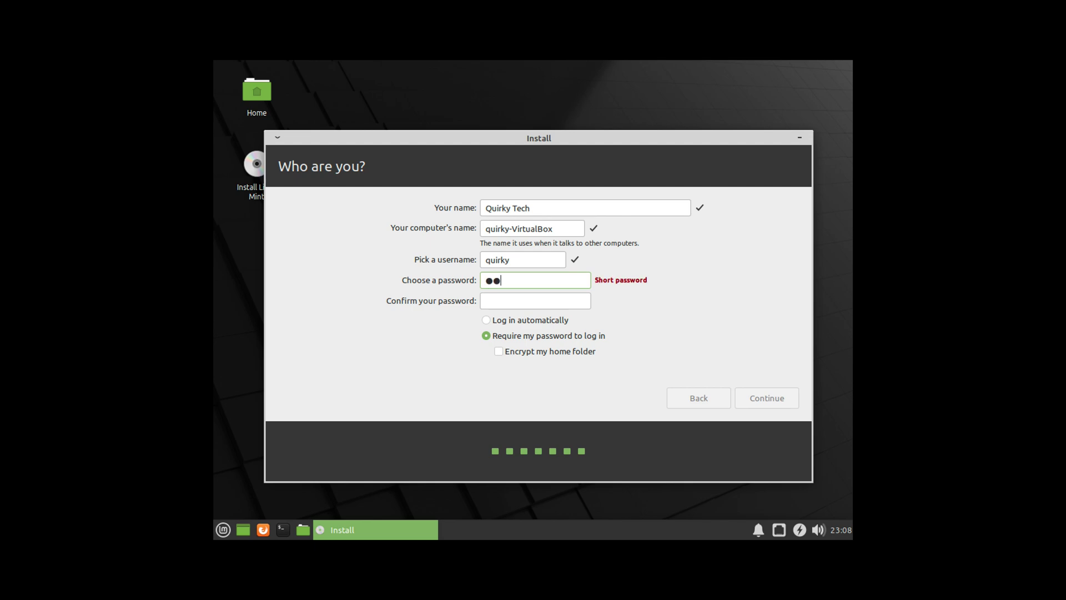
{"action": "left_click", "coordinate": [538, 300]}
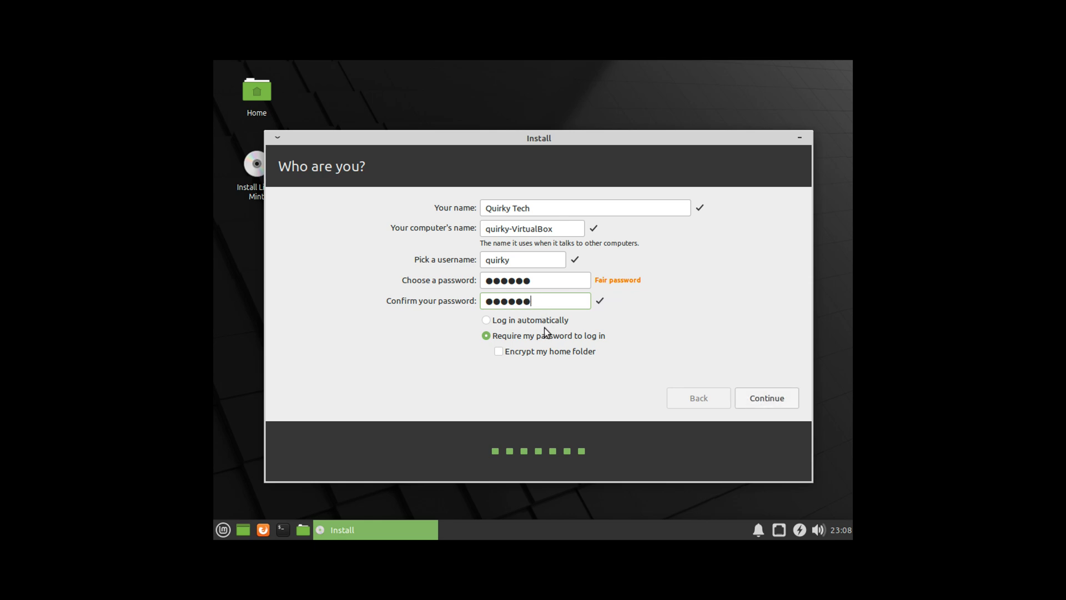
{"action": "left_click", "coordinate": [539, 319]}
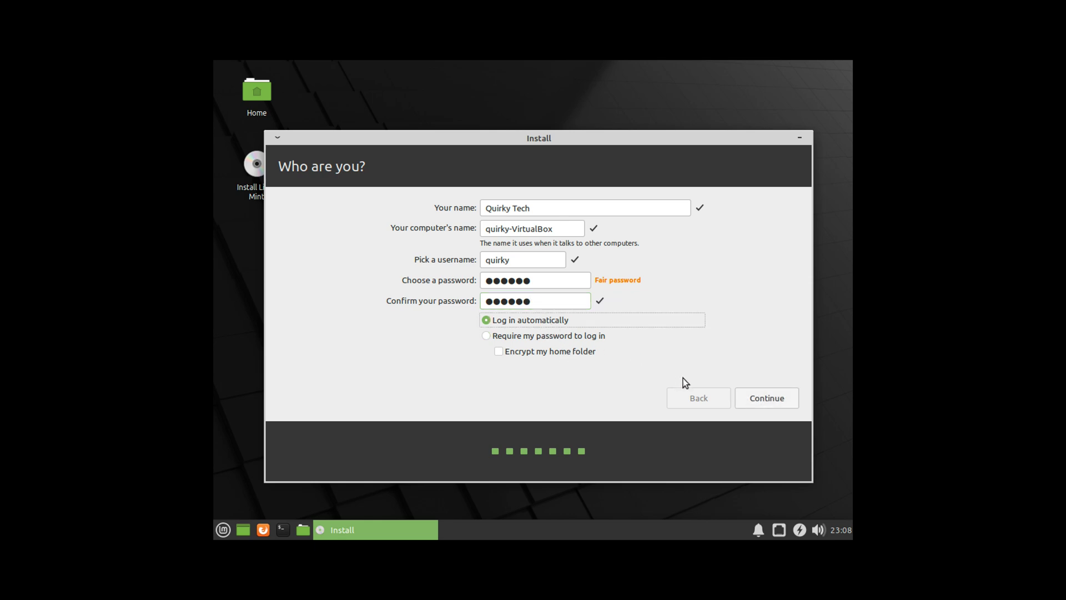
{"action": "left_click", "coordinate": [753, 399]}
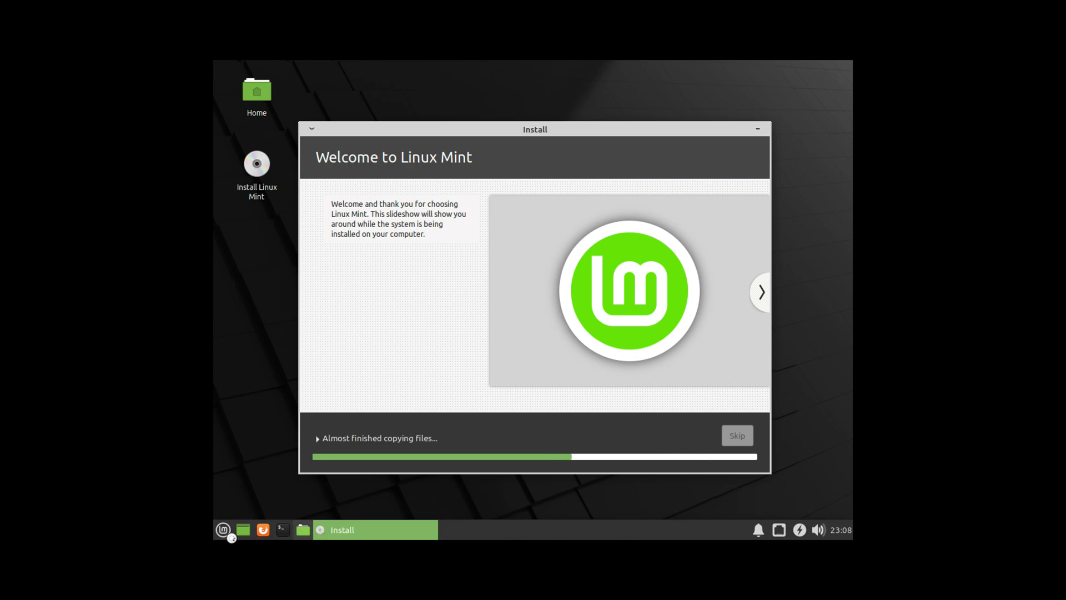
Step: Browse the Mint menu categories: Multimedia, Accessories, Graphics, Internet, Office and Settings
{"action": "left_click", "coordinate": [222, 528]}
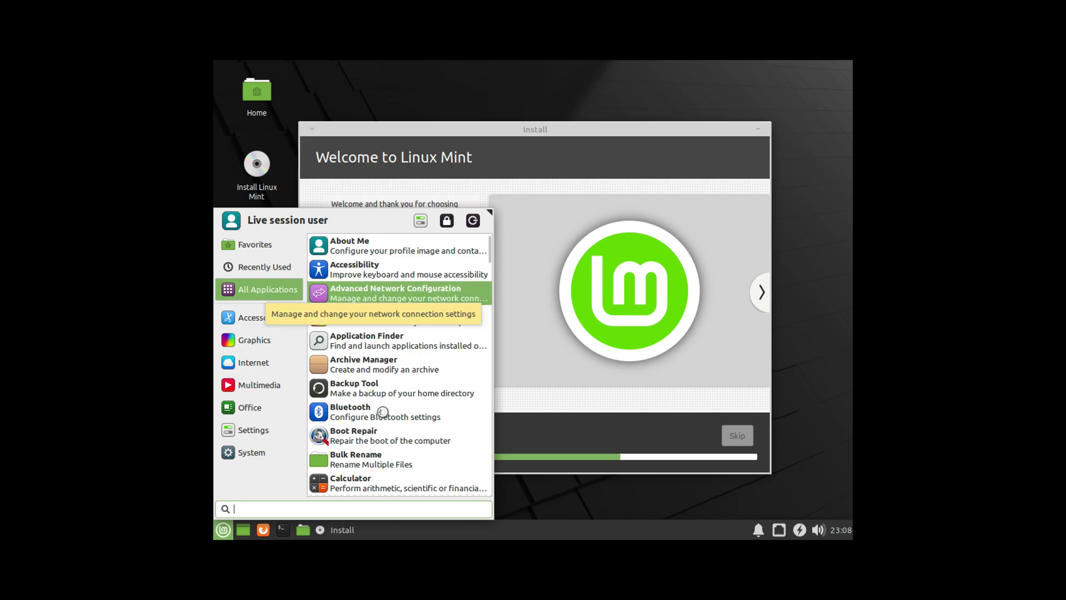
{"action": "scroll", "coordinate": [395, 405], "scroll_direction": "down", "scroll_amount": 3}
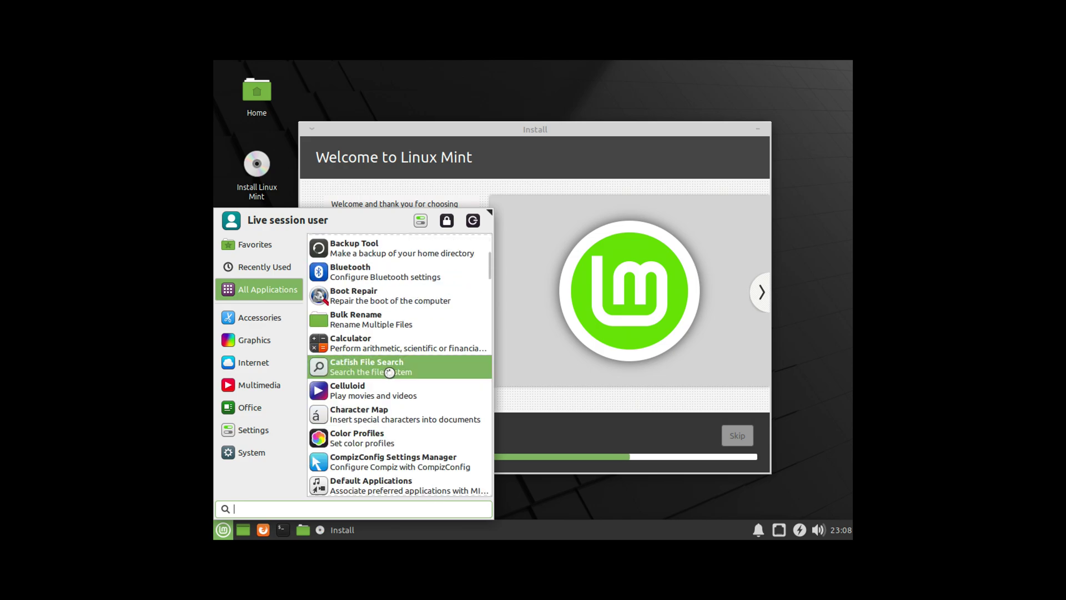
{"action": "scroll", "coordinate": [394, 371], "scroll_direction": "up", "scroll_amount": 3}
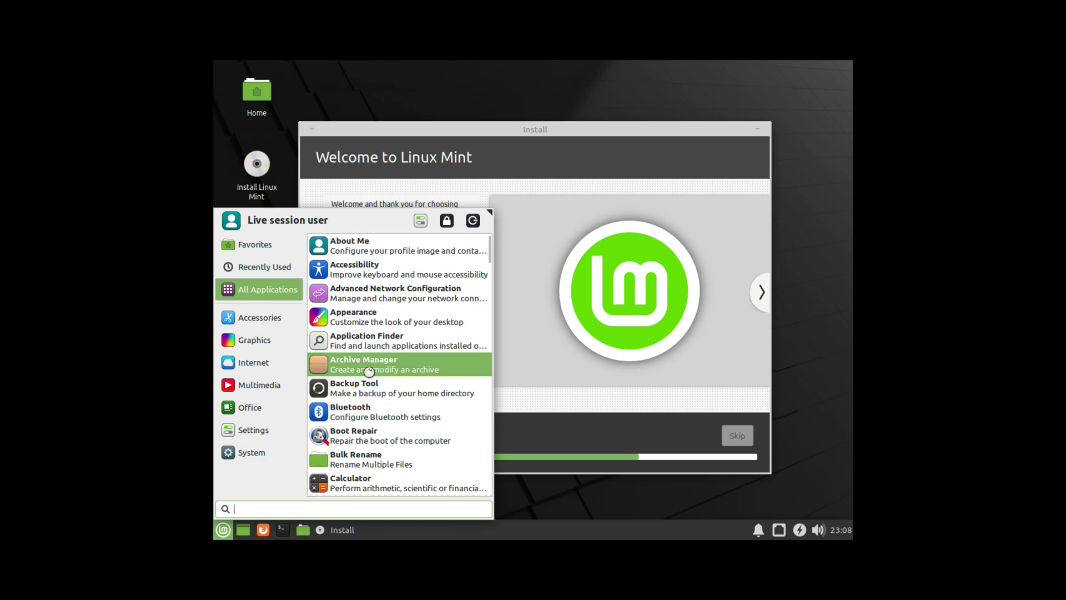
{"action": "mouse_move", "coordinate": [272, 434]}
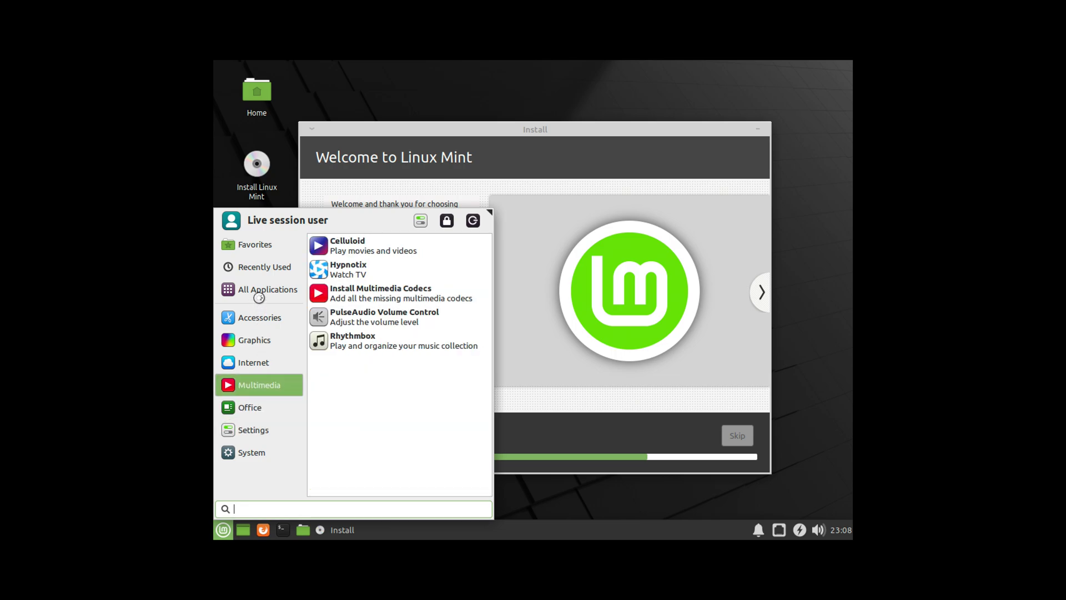
{"action": "mouse_move", "coordinate": [261, 319]}
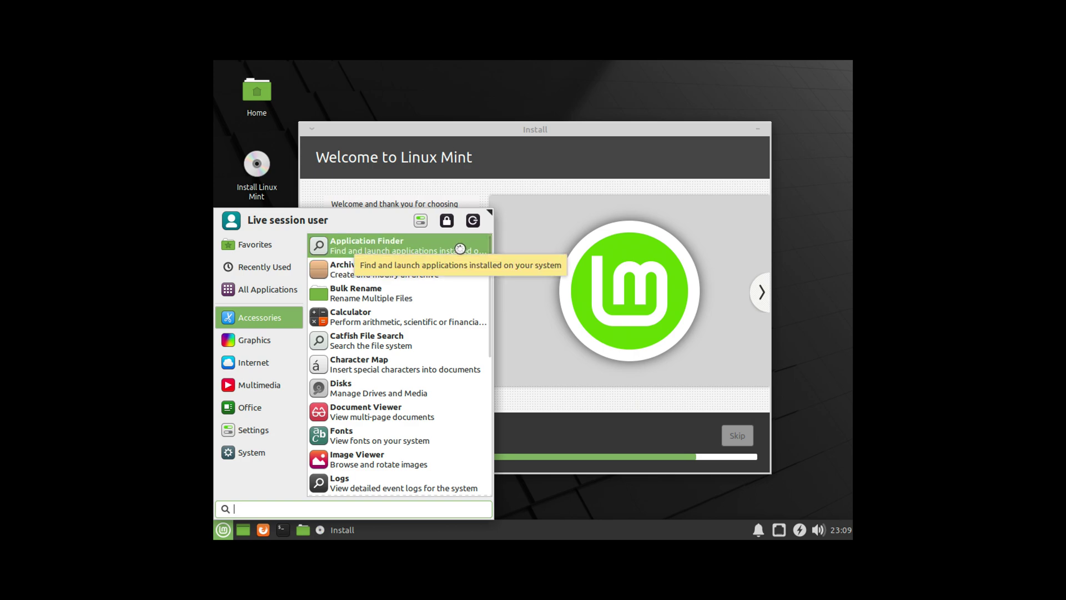
{"action": "mouse_move", "coordinate": [293, 341]}
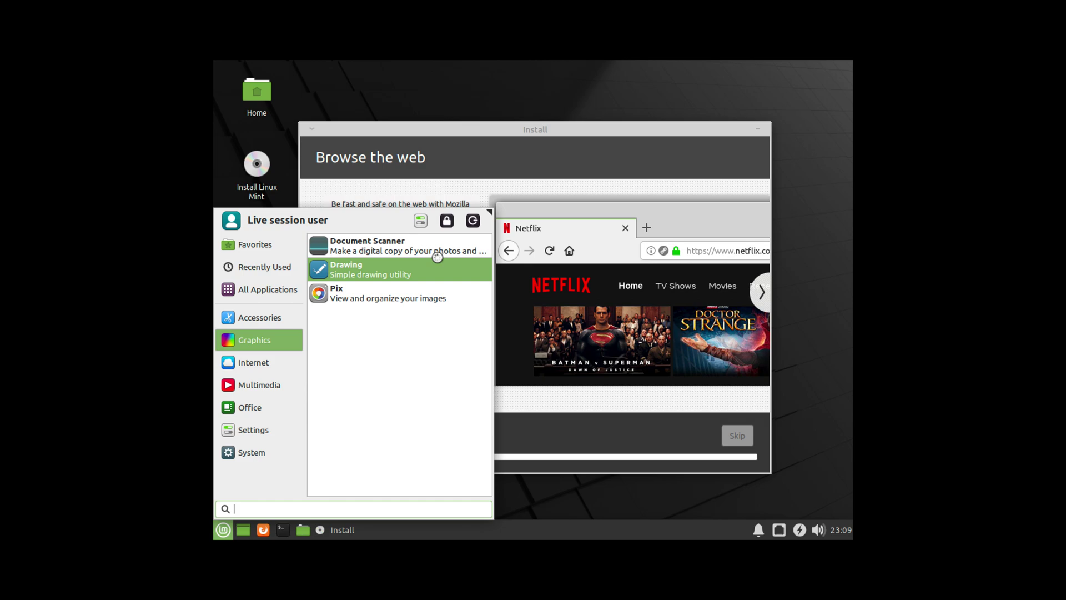
{"action": "left_click", "coordinate": [273, 365]}
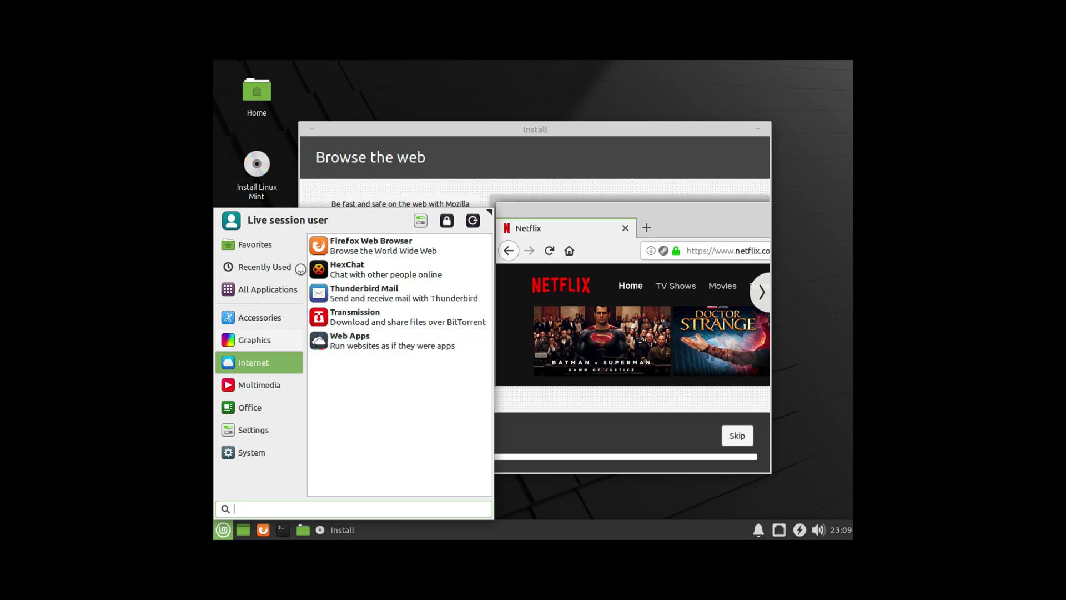
{"action": "left_click", "coordinate": [254, 340]}
{"action": "mouse_move", "coordinate": [281, 384]}
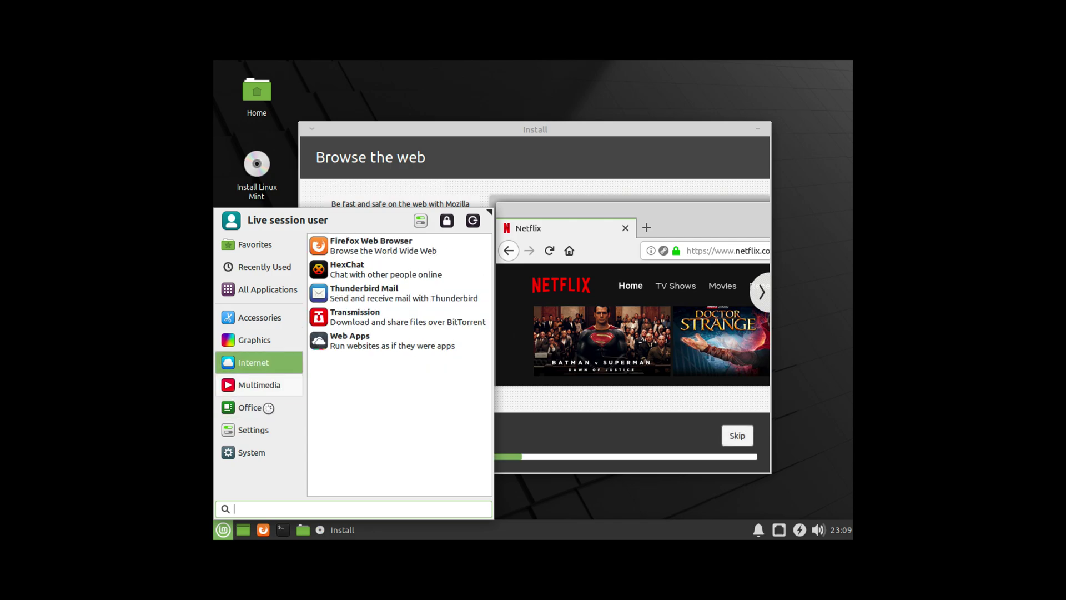
{"action": "mouse_move", "coordinate": [256, 415]}
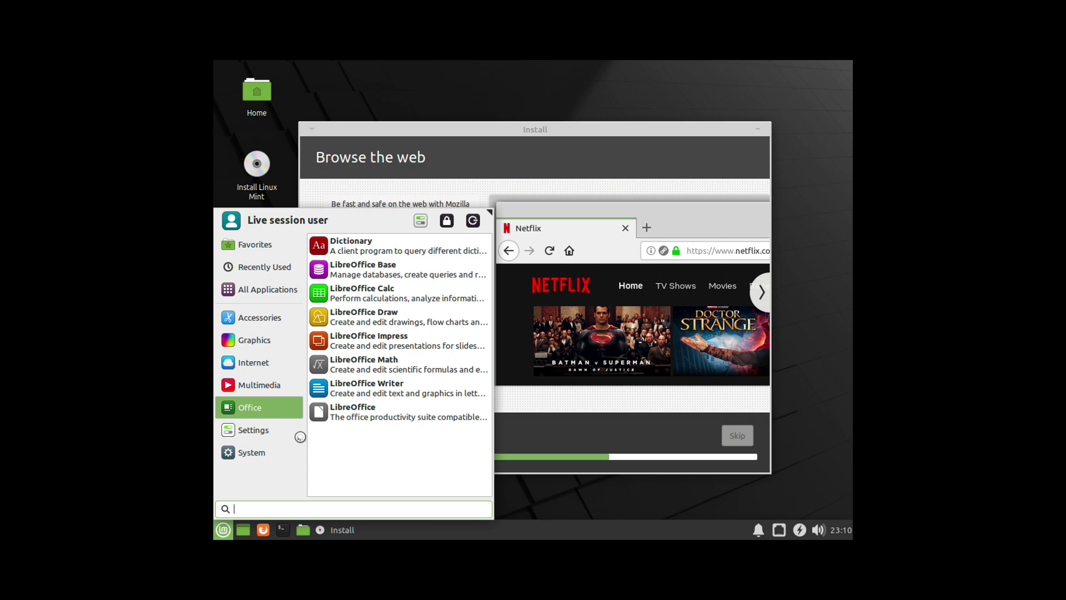
{"action": "mouse_move", "coordinate": [299, 434]}
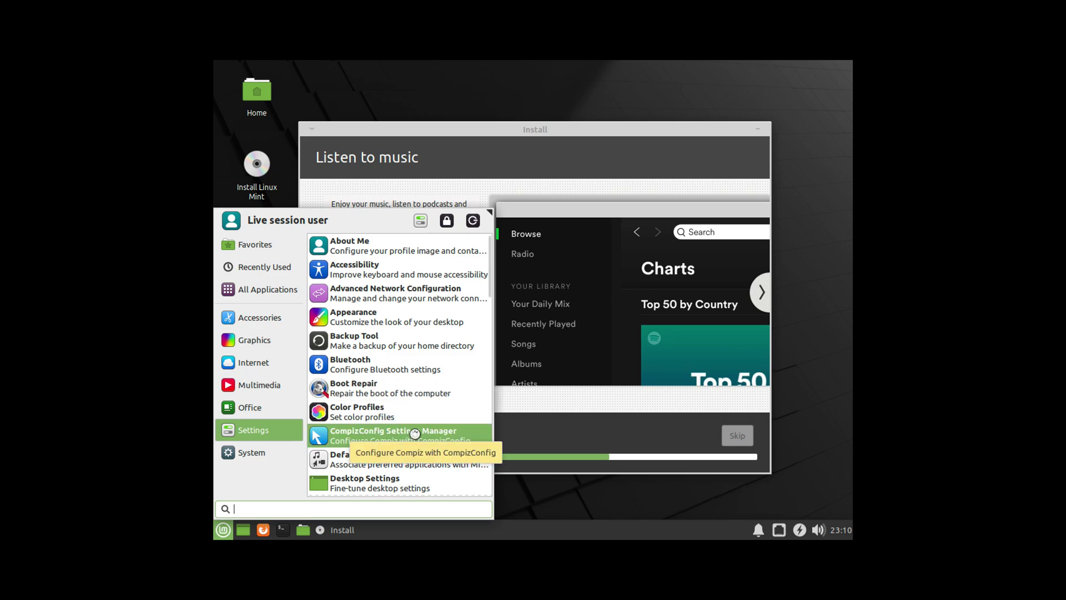
Step: Launch Software Manager from the Mint menu's System category
{"action": "scroll", "coordinate": [469, 384], "scroll_direction": "down", "scroll_amount": 3}
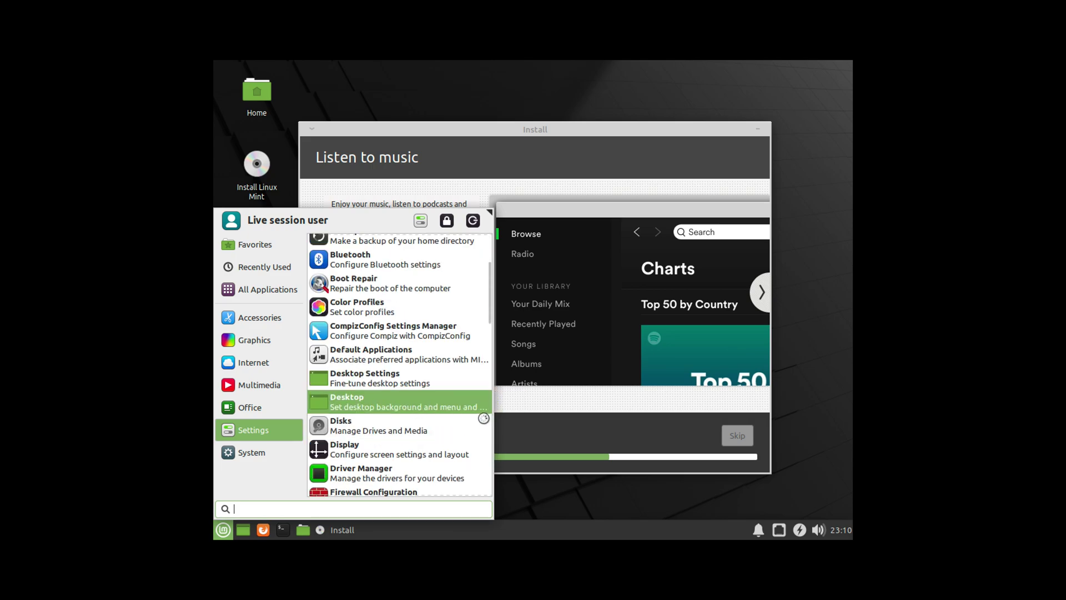
{"action": "scroll", "coordinate": [431, 460], "scroll_direction": "down", "scroll_amount": 2}
{"action": "scroll", "coordinate": [431, 459], "scroll_direction": "down", "scroll_amount": 1}
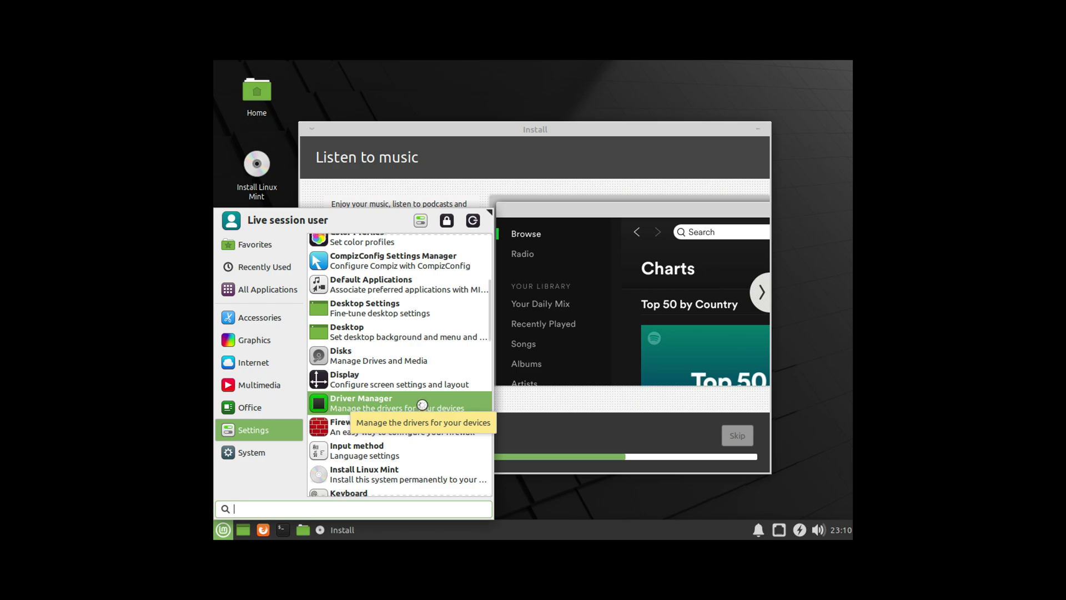
{"action": "scroll", "coordinate": [422, 405], "scroll_direction": "down", "scroll_amount": 5}
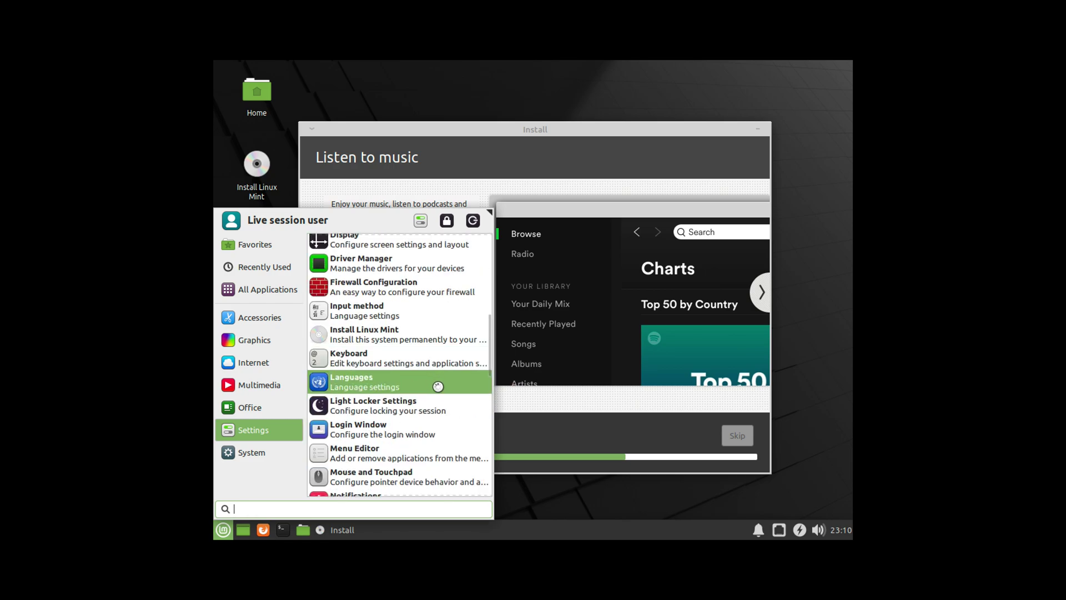
{"action": "scroll", "coordinate": [440, 394], "scroll_direction": "down", "scroll_amount": 1}
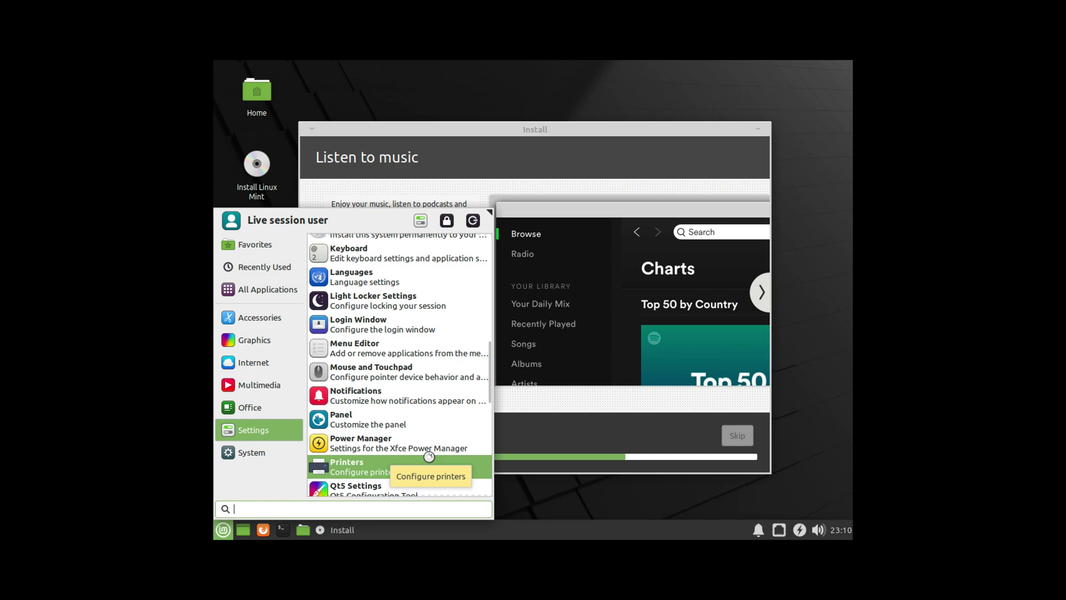
{"action": "scroll", "coordinate": [430, 457], "scroll_direction": "down", "scroll_amount": 6}
{"action": "scroll", "coordinate": [423, 420], "scroll_direction": "down", "scroll_amount": 3}
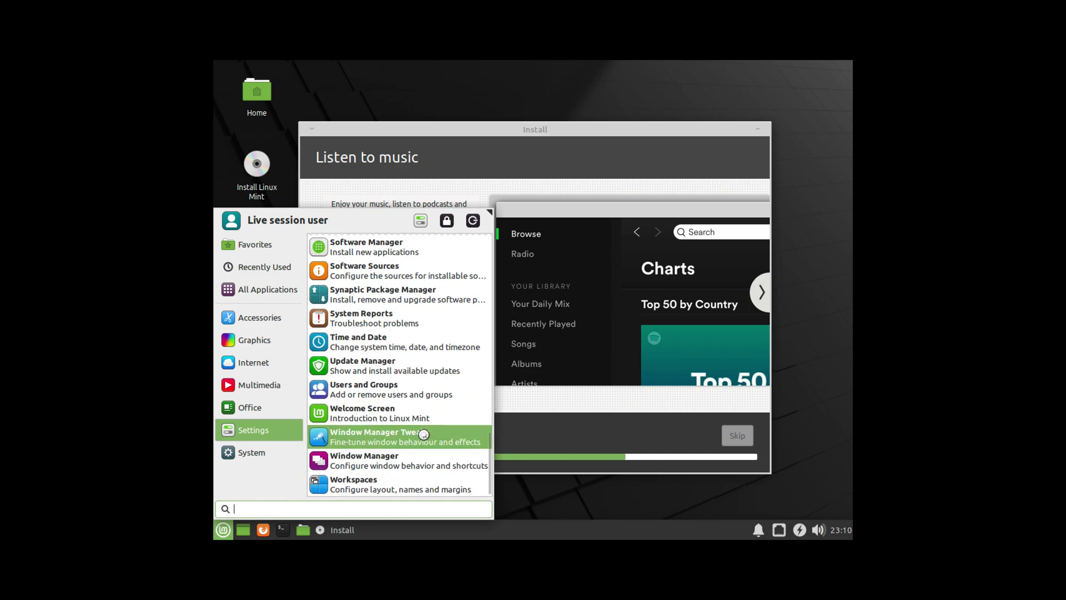
{"action": "mouse_move", "coordinate": [264, 452]}
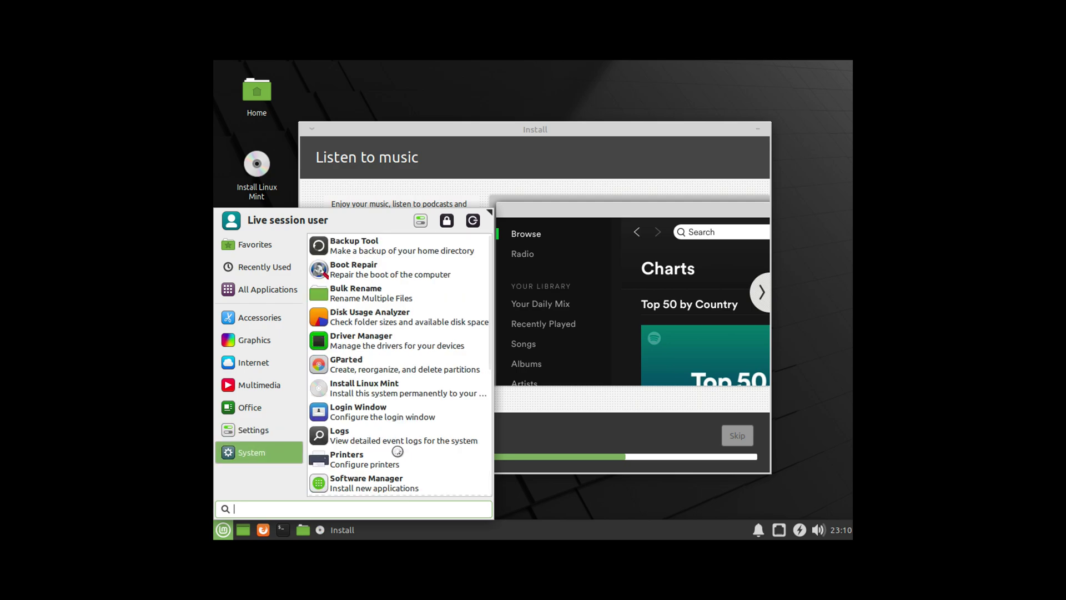
{"action": "scroll", "coordinate": [404, 450], "scroll_direction": "down", "scroll_amount": 3}
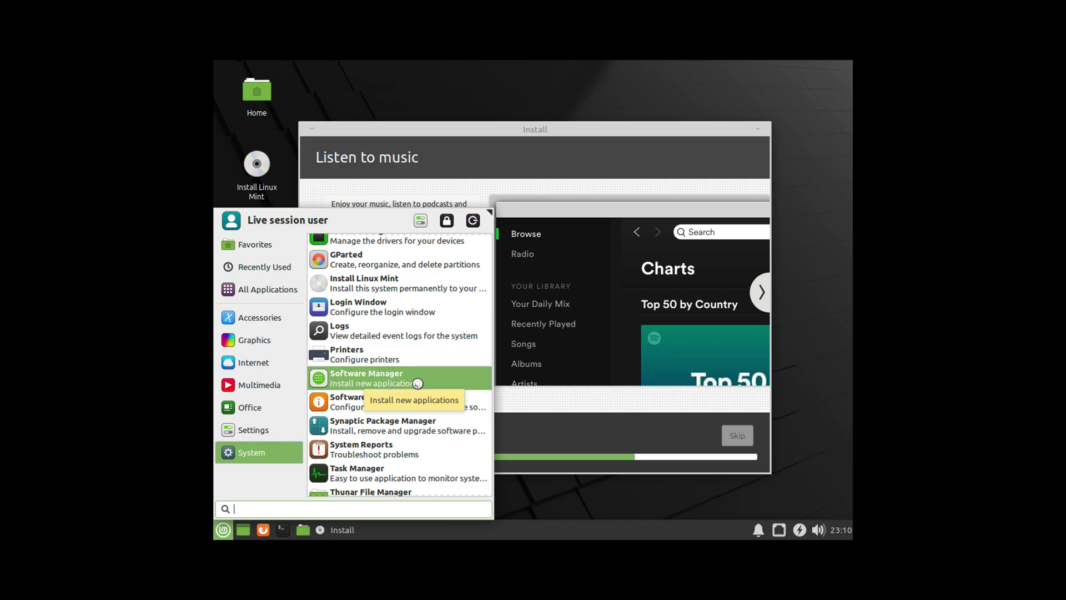
{"action": "left_click", "coordinate": [417, 383]}
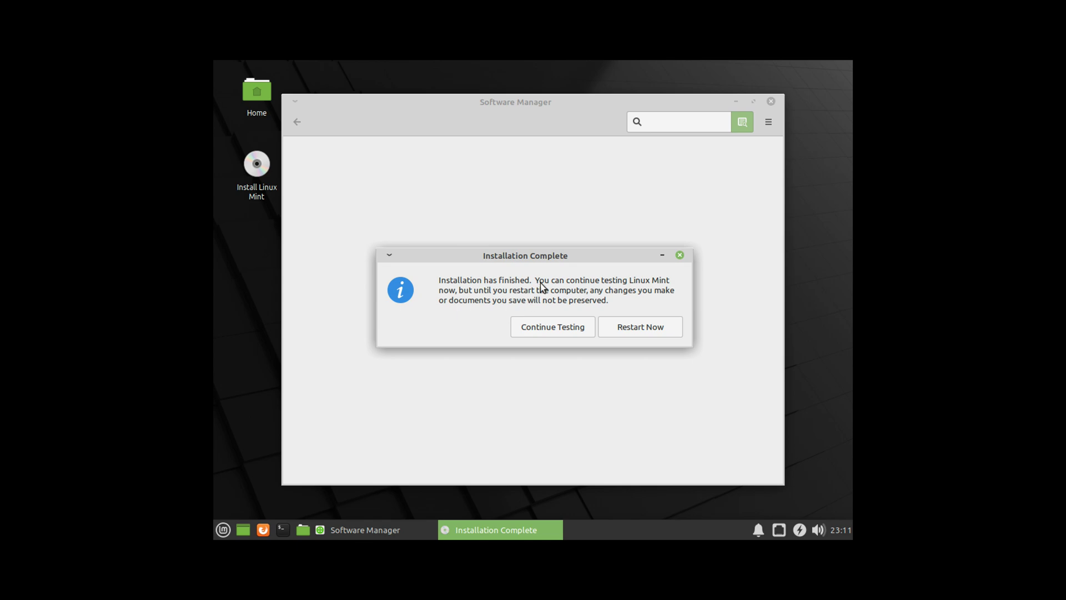
Step: Bring the loaded Software Manager window in front of the Installation Complete prompt
{"action": "left_click", "coordinate": [633, 326]}
Step: Restart into the newly installed Linux Mint, confirm the medium is removed, and dismiss the mouse-integration notice
{"action": "right_click", "coordinate": [639, 328]}
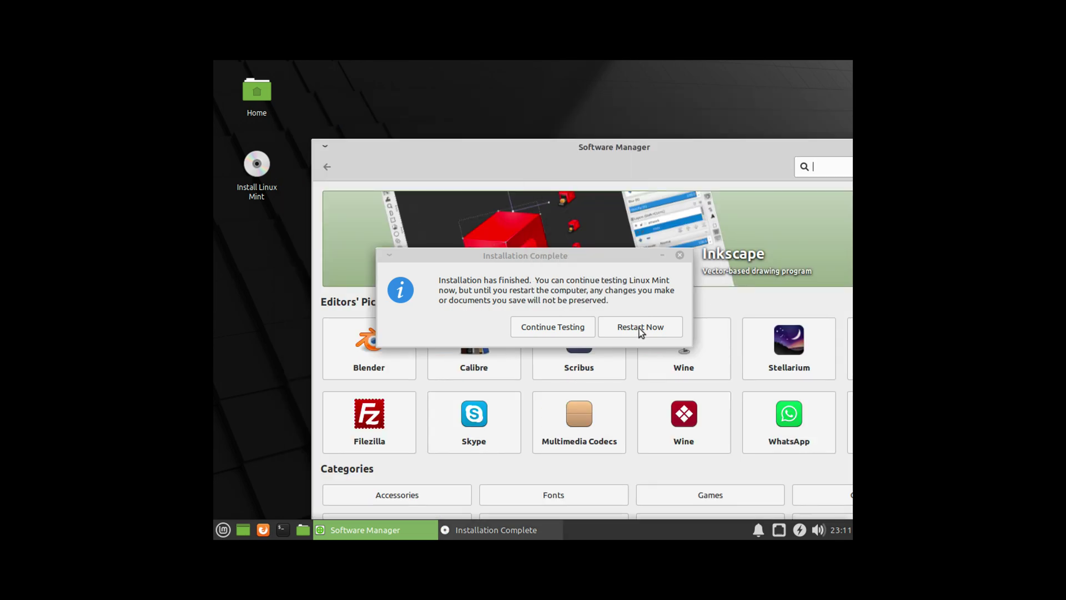
{"action": "left_click", "coordinate": [640, 329]}
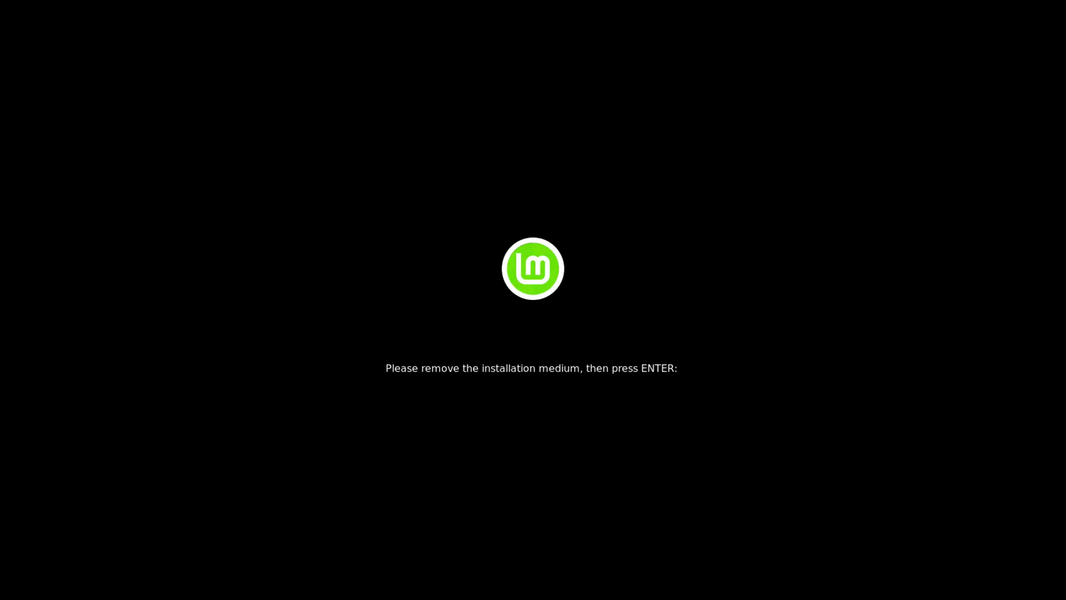
{"action": "key", "text": "Return"}
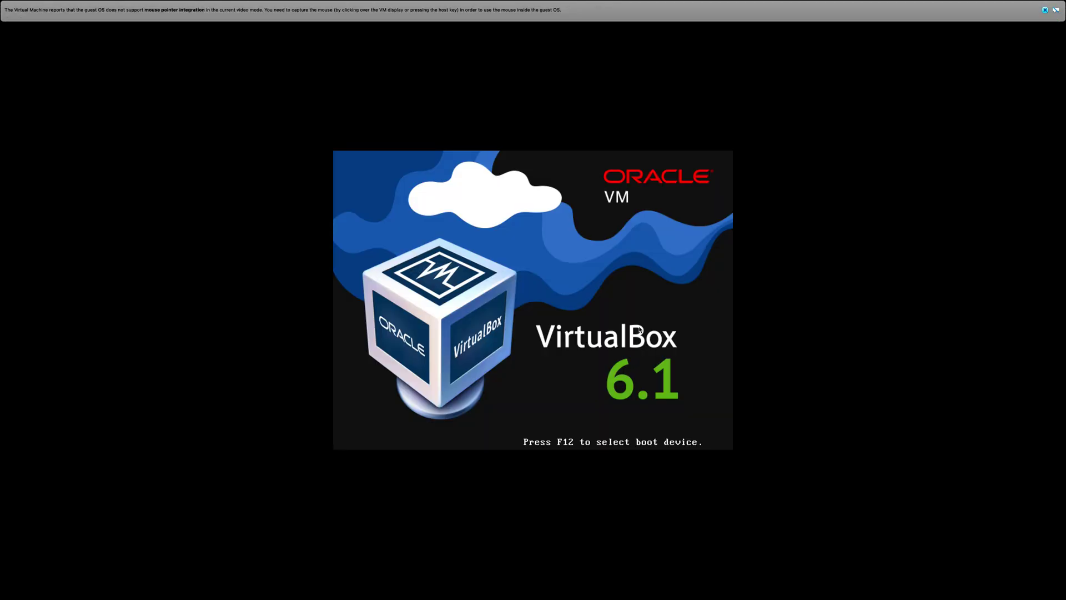
{"action": "left_click", "coordinate": [1045, 11]}
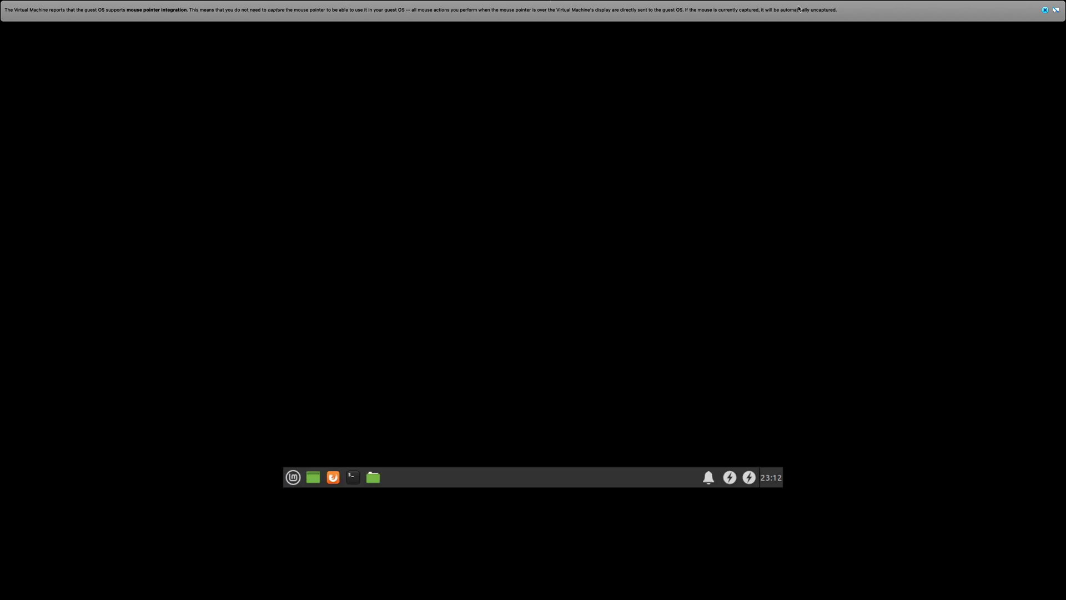
Step: Close the VirtualBox mouse-integration notification bar so the Linux Mint Welcome screen can load
{"action": "left_click", "coordinate": [1045, 10]}
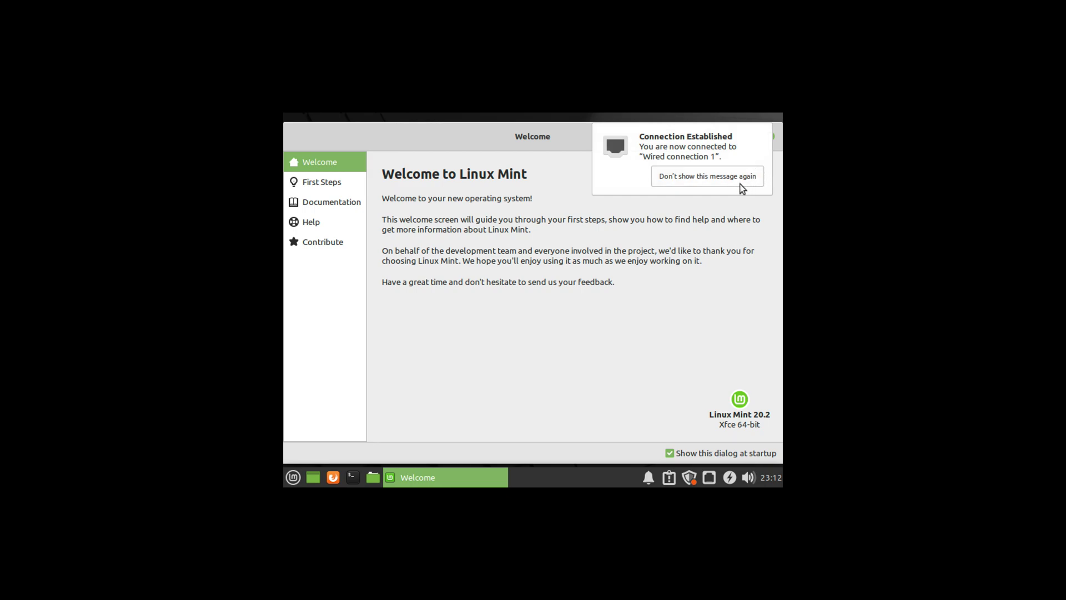
{"action": "left_click", "coordinate": [691, 476]}
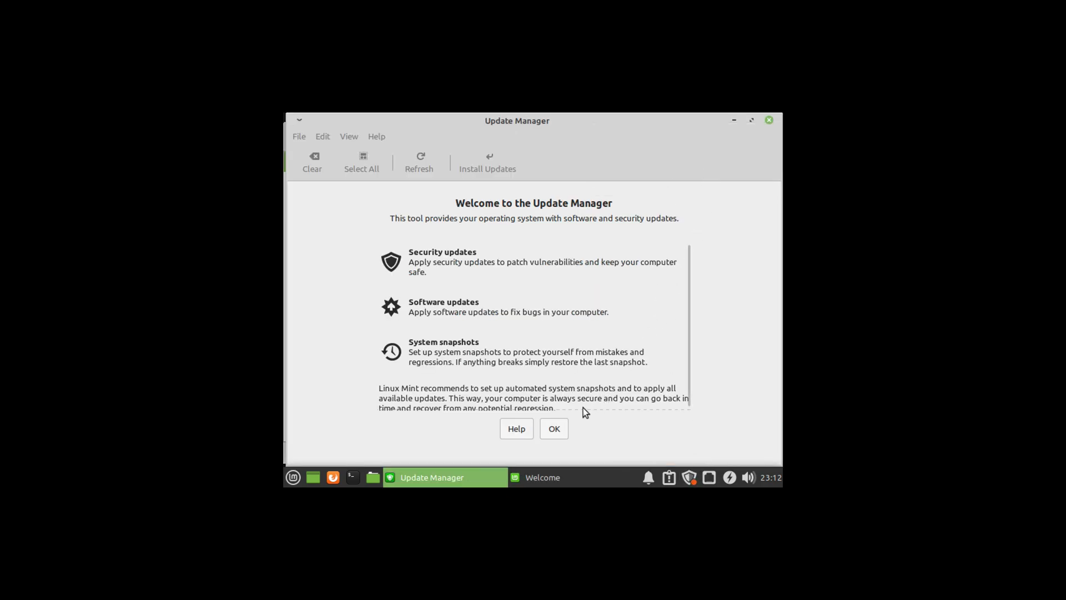
{"action": "left_click", "coordinate": [565, 426]}
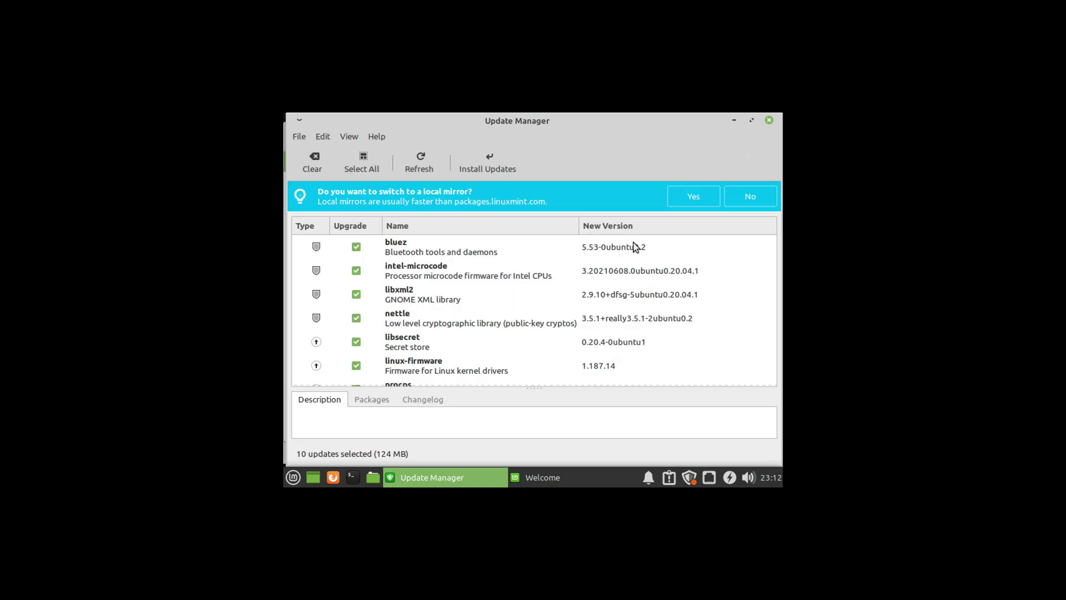
{"action": "scroll", "coordinate": [534, 348], "scroll_direction": "down", "scroll_amount": 3}
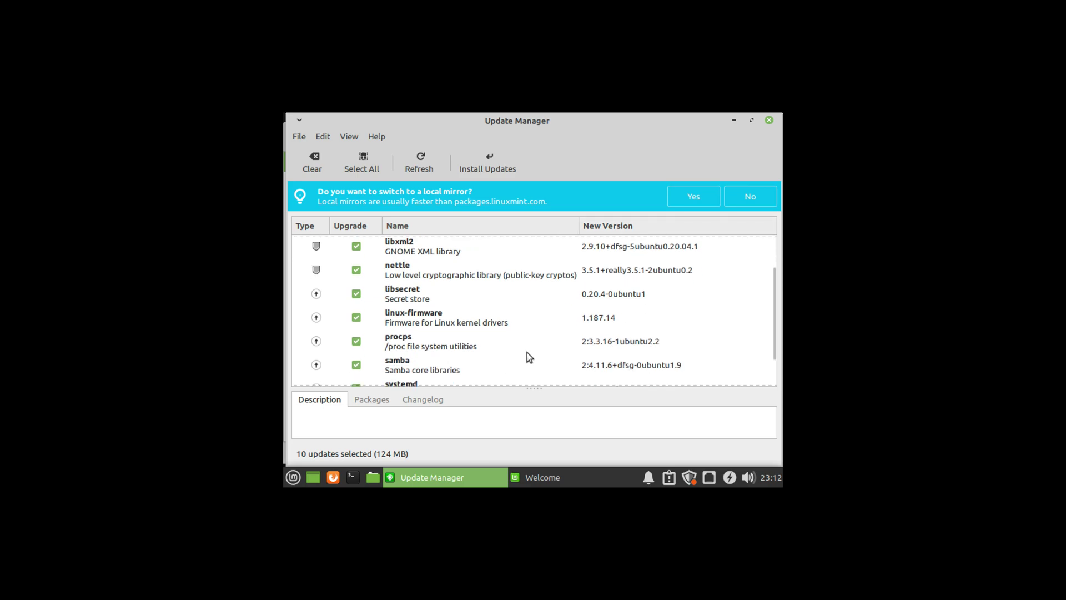
{"action": "scroll", "coordinate": [532, 354], "scroll_direction": "down", "scroll_amount": 1}
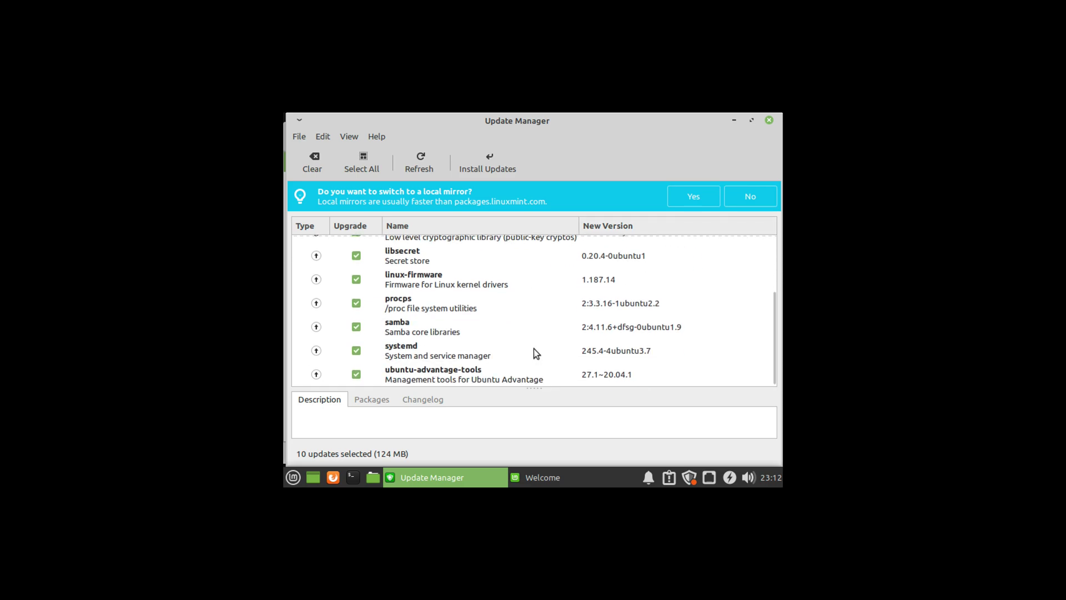
{"action": "left_click", "coordinate": [769, 122]}
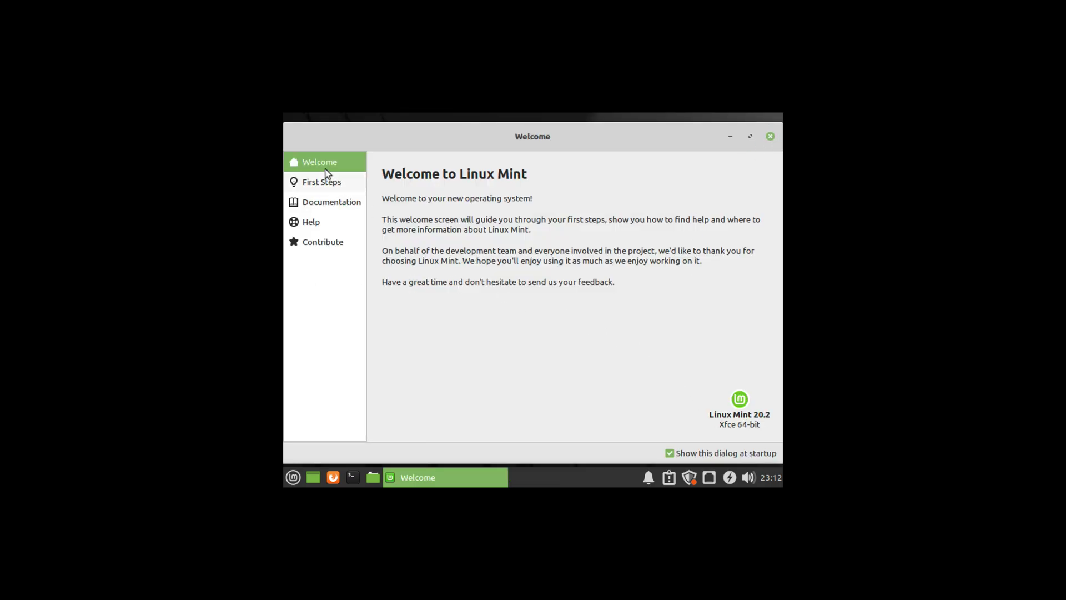
Step: Look through the Welcome screen's First Steps section, then switch to its Documentation page
{"action": "left_click", "coordinate": [336, 187]}
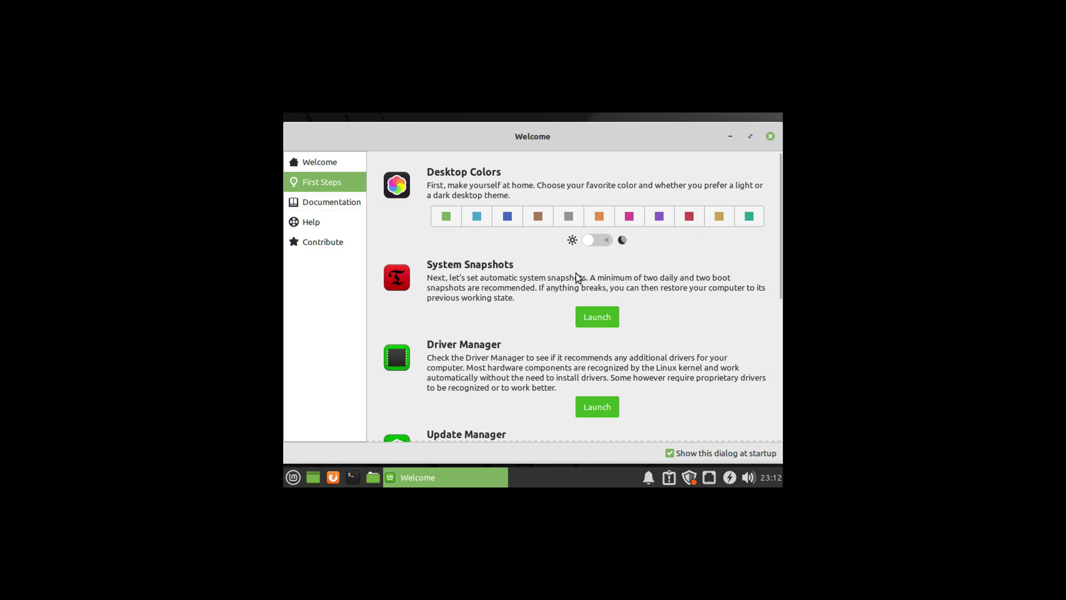
{"action": "scroll", "coordinate": [557, 284], "scroll_direction": "down", "scroll_amount": 1}
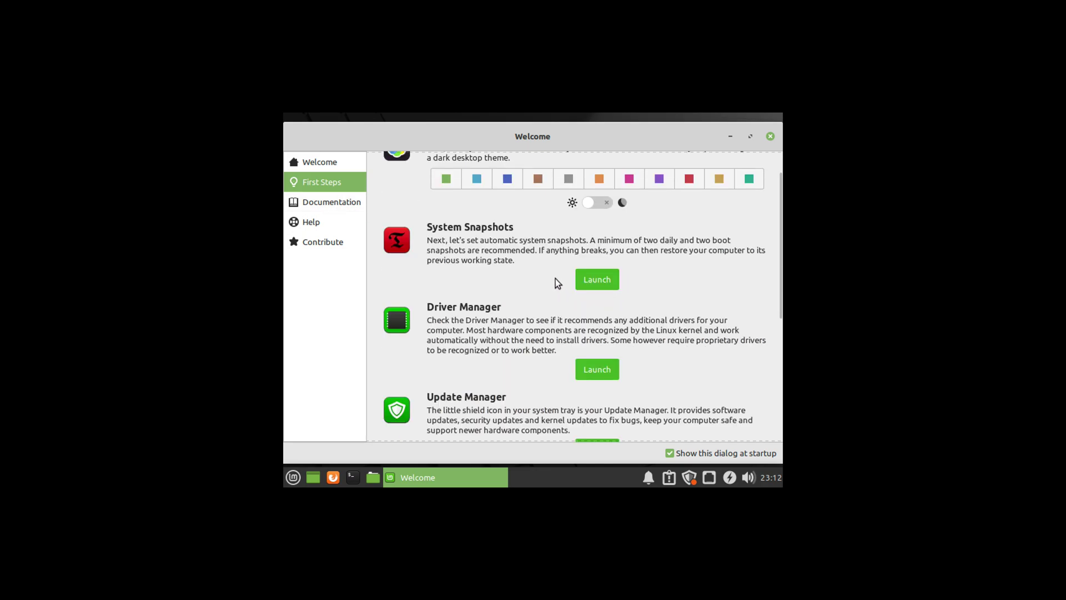
{"action": "scroll", "coordinate": [527, 287], "scroll_direction": "down", "scroll_amount": 1}
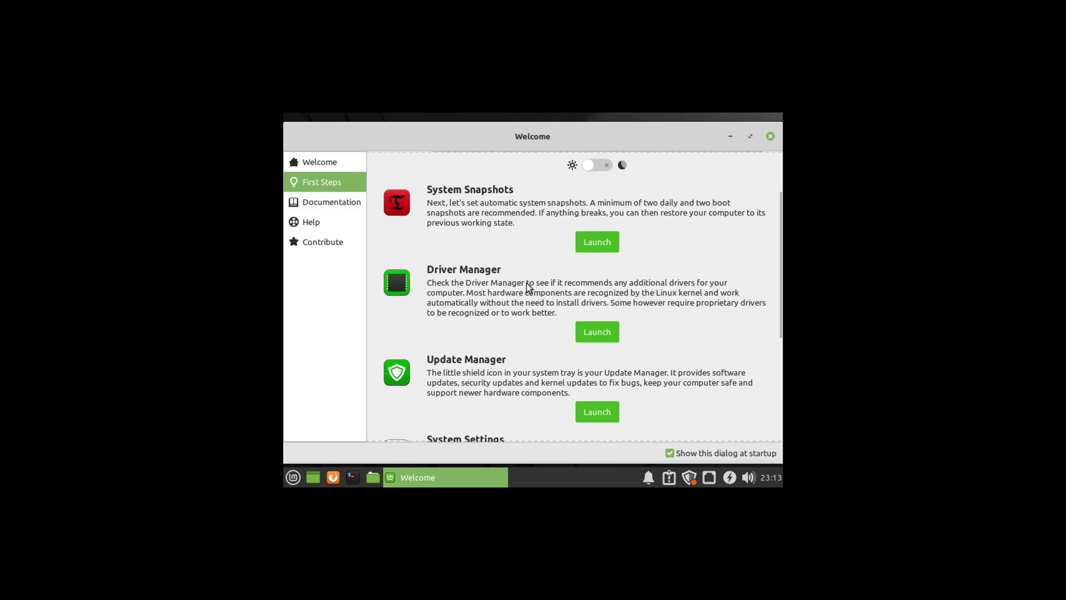
{"action": "left_click", "coordinate": [339, 206]}
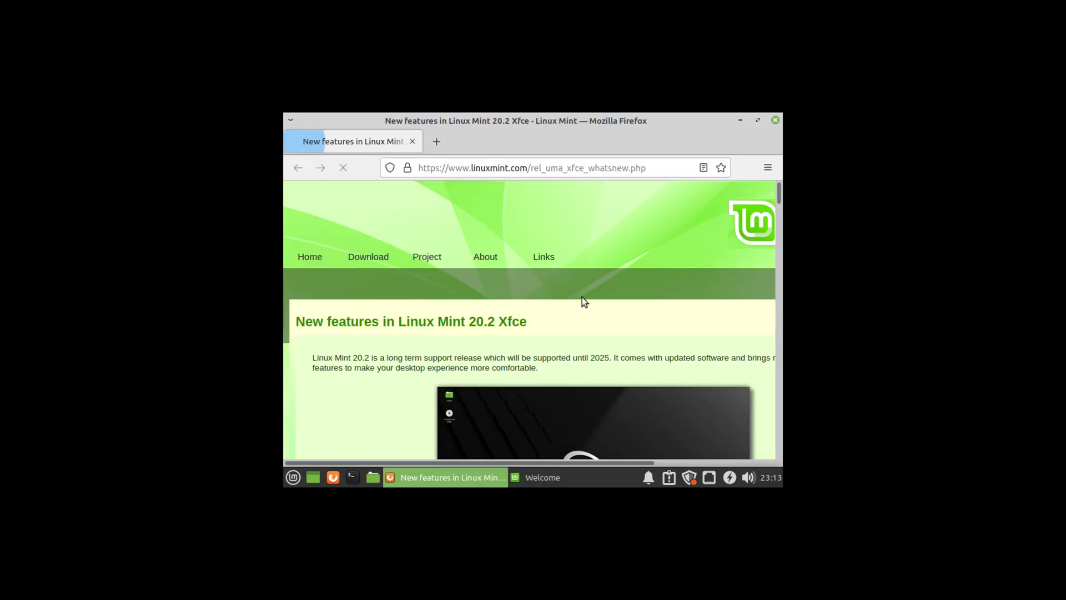
Step: Skim the new-features page, select heading and intro text, open xfce.png, then close Firefox and Welcome
{"action": "scroll", "coordinate": [605, 336], "scroll_direction": "down", "scroll_amount": 5}
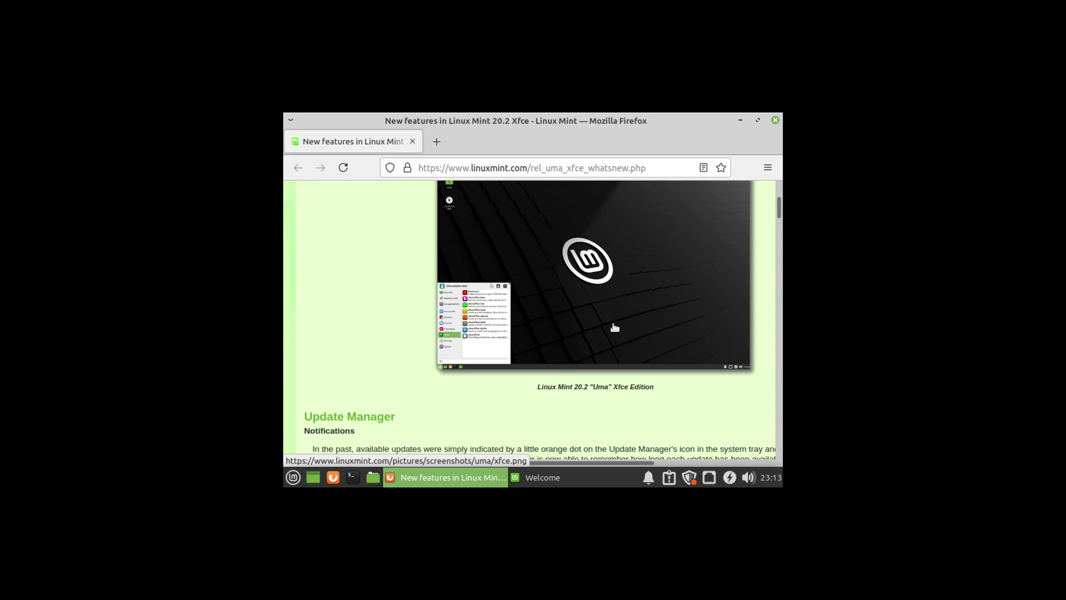
{"action": "scroll", "coordinate": [508, 297], "scroll_direction": "up", "scroll_amount": 3}
{"action": "left_click_drag", "start_coordinate": [434, 251], "coordinate": [527, 250]}
{"action": "left_click_drag", "start_coordinate": [558, 287], "coordinate": [313, 286]}
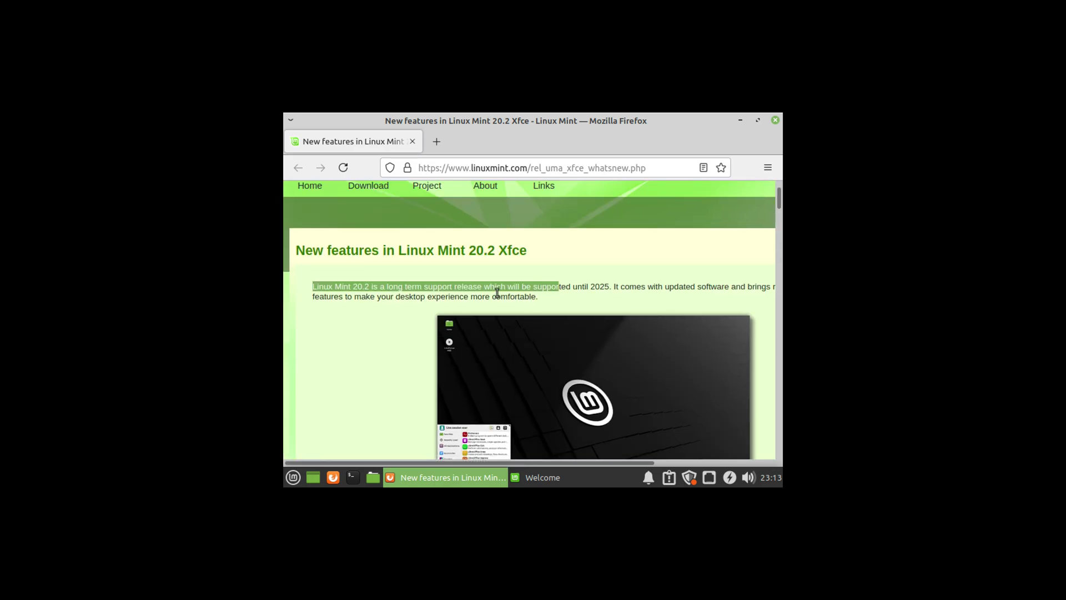
{"action": "left_click", "coordinate": [574, 316]}
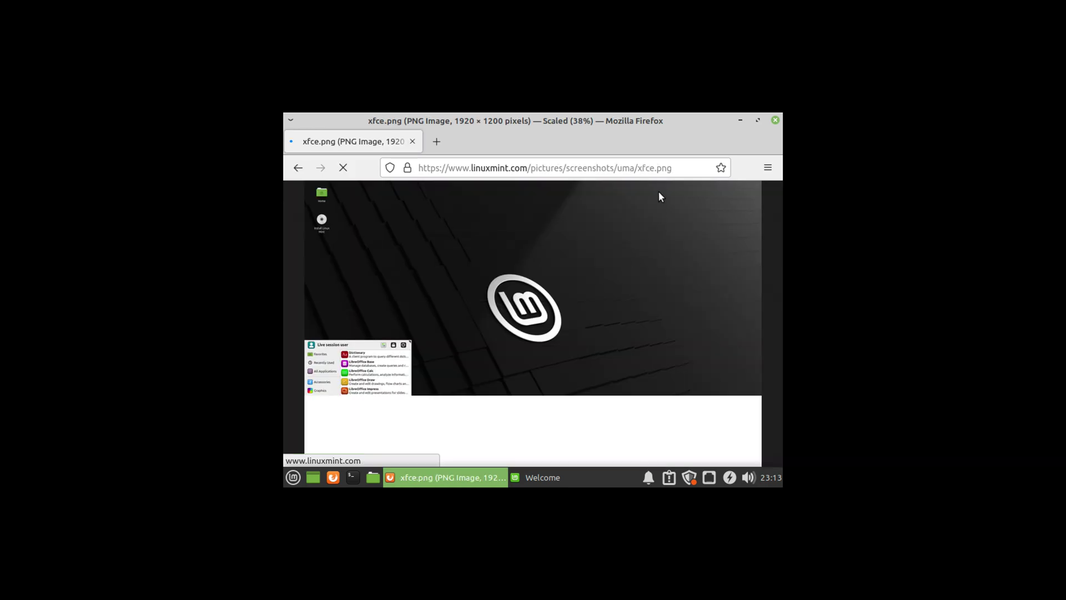
{"action": "left_click", "coordinate": [775, 120]}
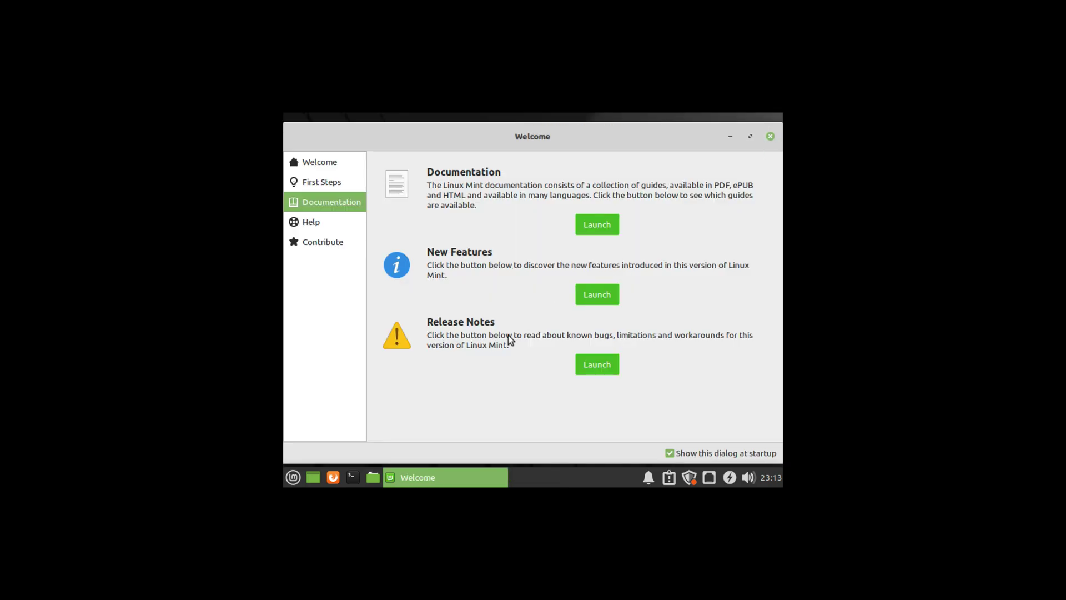
{"action": "left_click", "coordinate": [771, 135]}
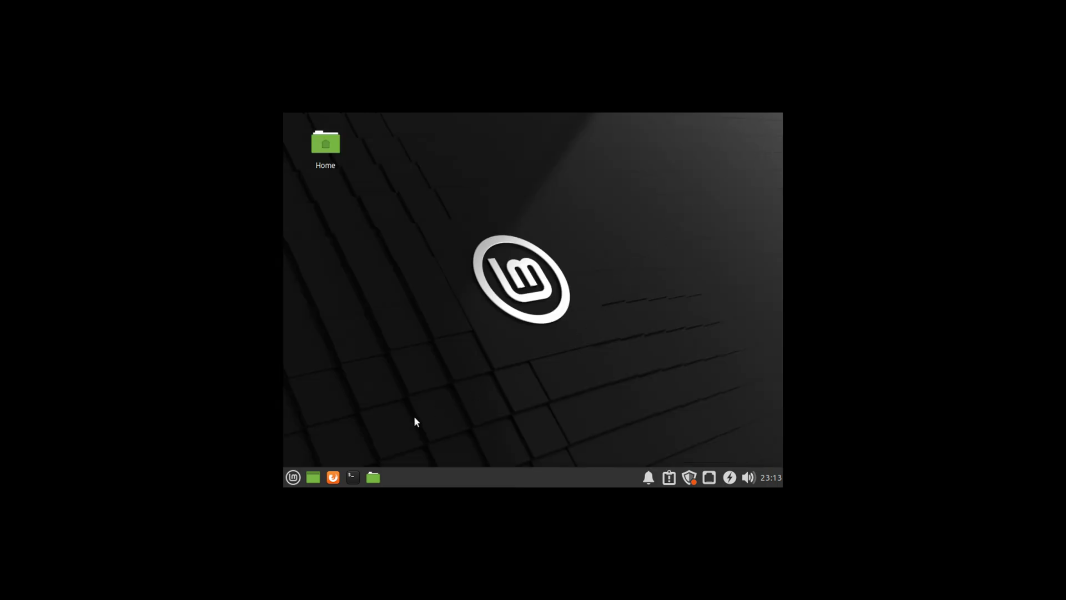
Step: Launch Software Manager from the Mint menu Favorites and open the Steam package page
{"action": "left_click", "coordinate": [297, 479]}
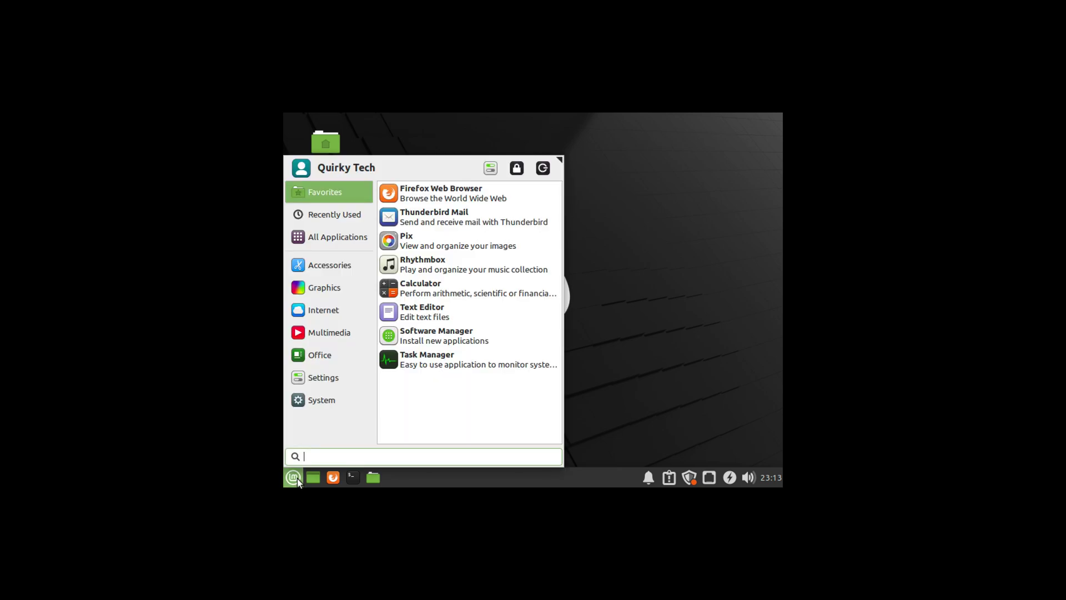
{"action": "left_click", "coordinate": [413, 339]}
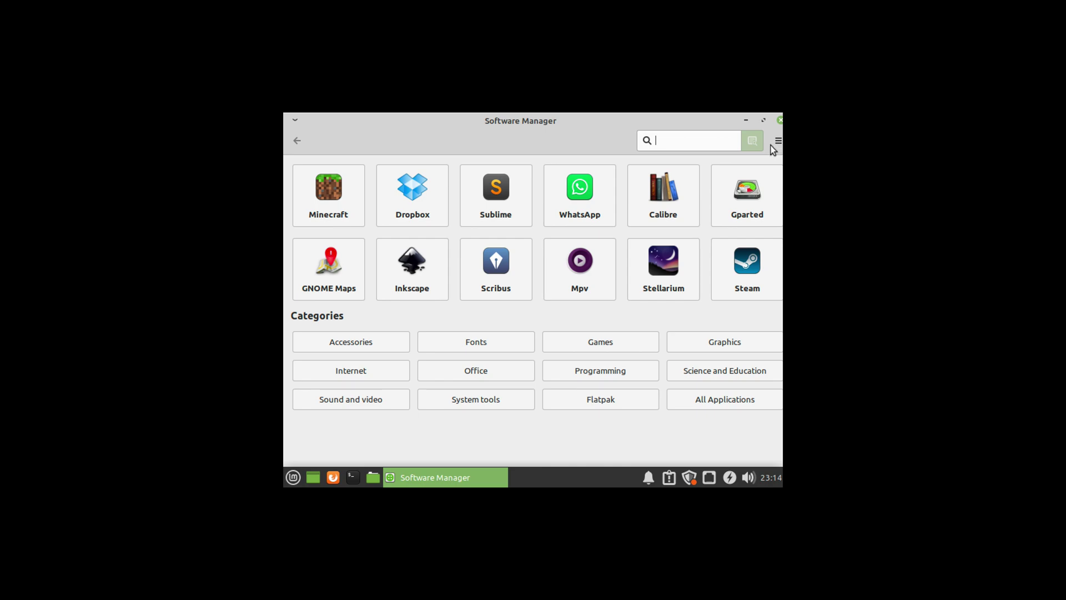
{"action": "left_click", "coordinate": [758, 268]}
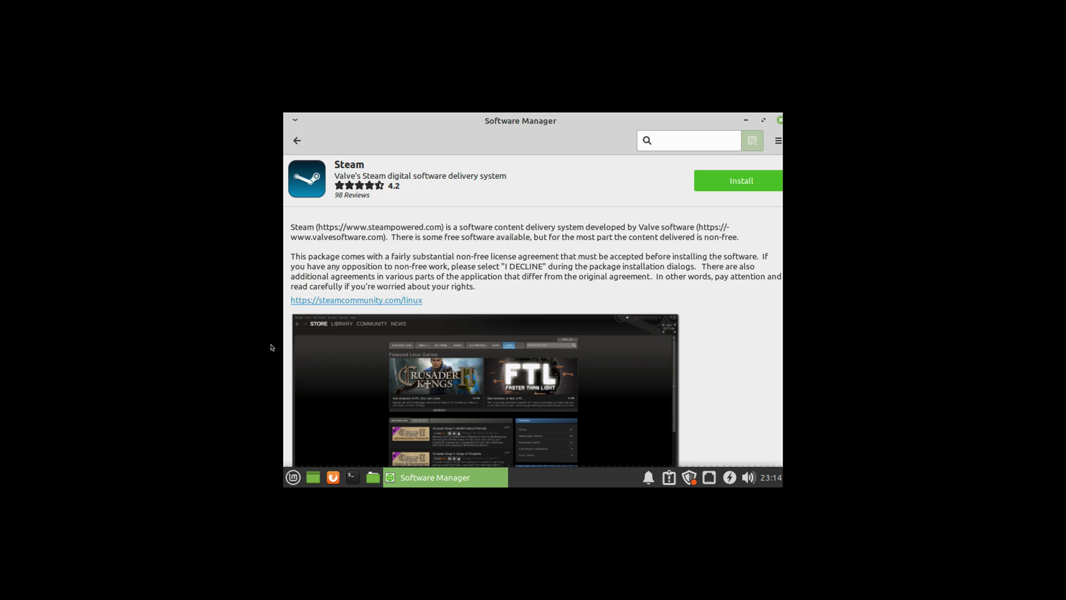
Step: Scroll down through Steam's description, Details and Reviews sections, then back up
{"action": "scroll", "coordinate": [464, 345], "scroll_direction": "down", "scroll_amount": 5}
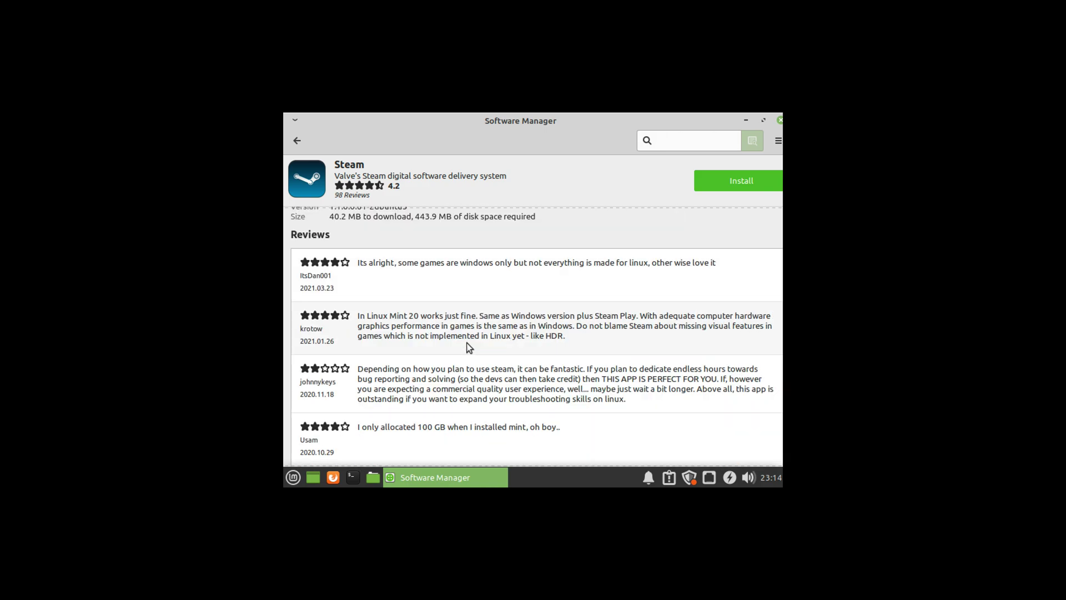
{"action": "scroll", "coordinate": [474, 338], "scroll_direction": "up", "scroll_amount": 2}
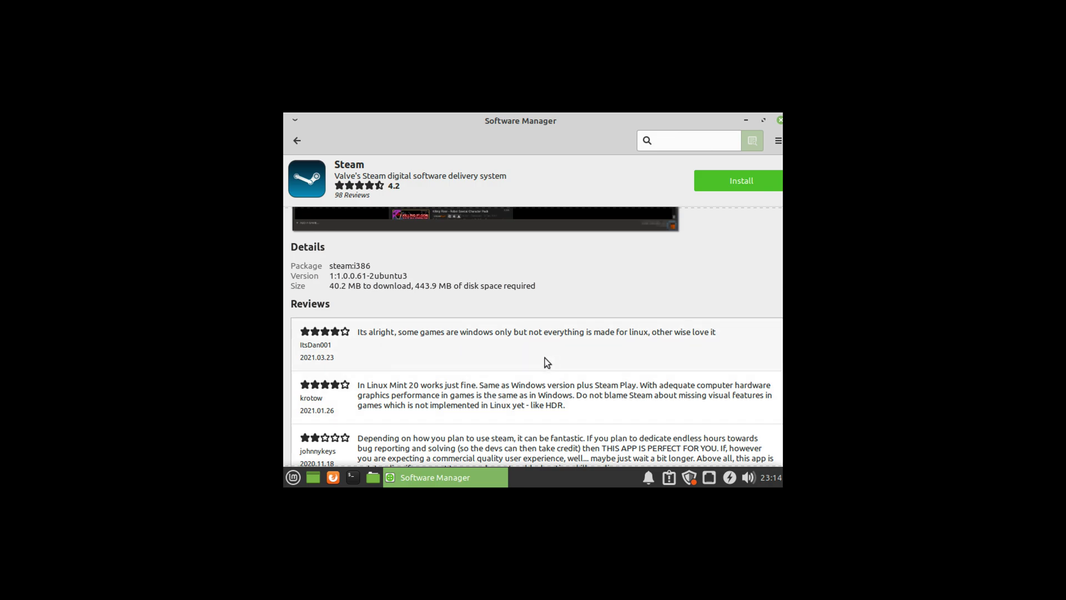
{"action": "scroll", "coordinate": [450, 417], "scroll_direction": "down", "scroll_amount": 1}
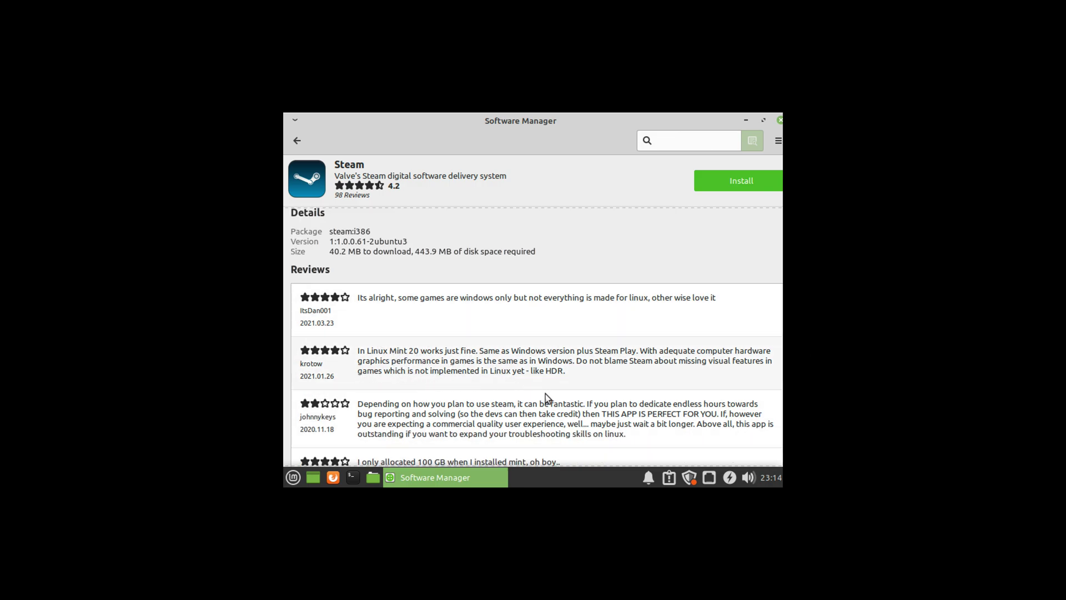
{"action": "scroll", "coordinate": [556, 388], "scroll_direction": "down", "scroll_amount": 10}
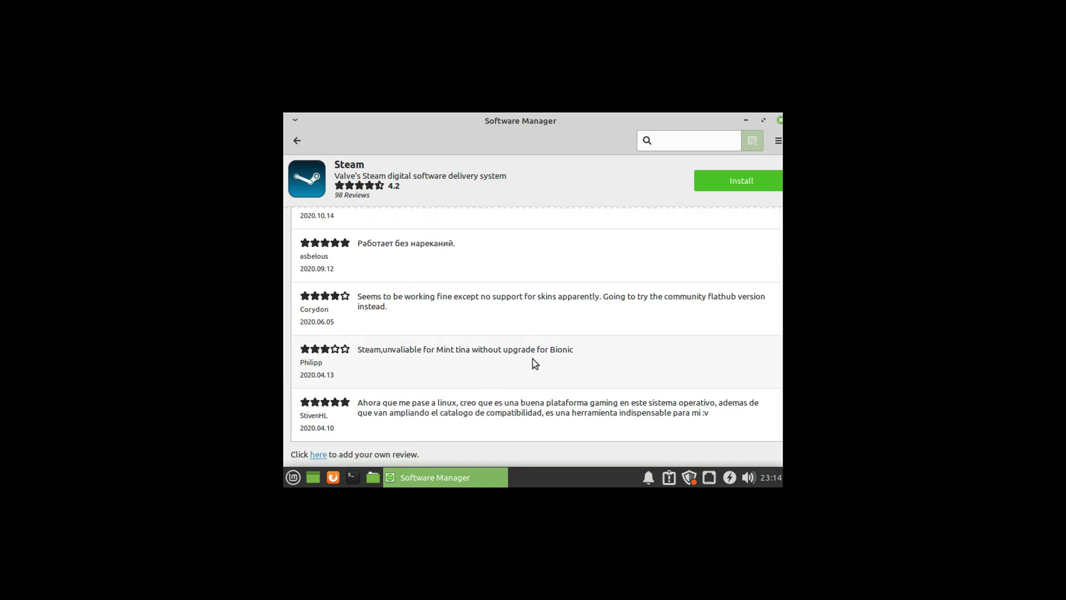
{"action": "scroll", "coordinate": [535, 364], "scroll_direction": "up", "scroll_amount": 12}
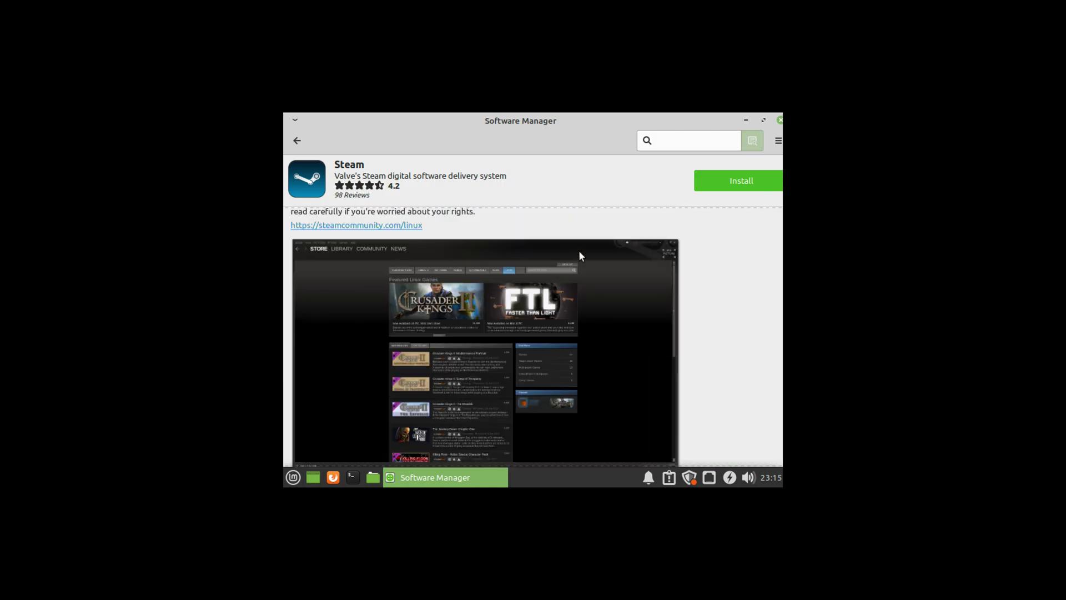